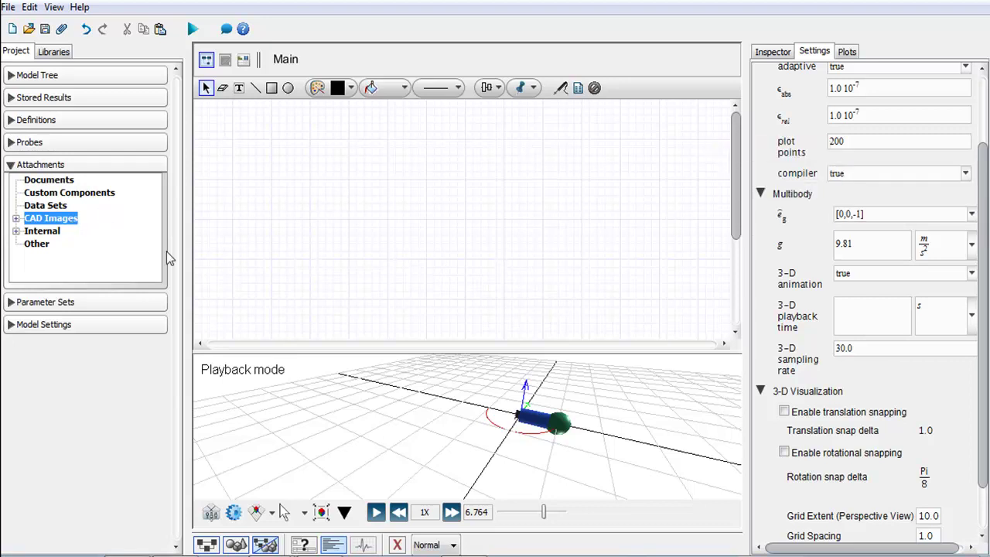
# Attach tire.stl from the CustomCad folder to the project's CAD images and expand the list of attached images.
pyautogui.rightClick(34, 222)
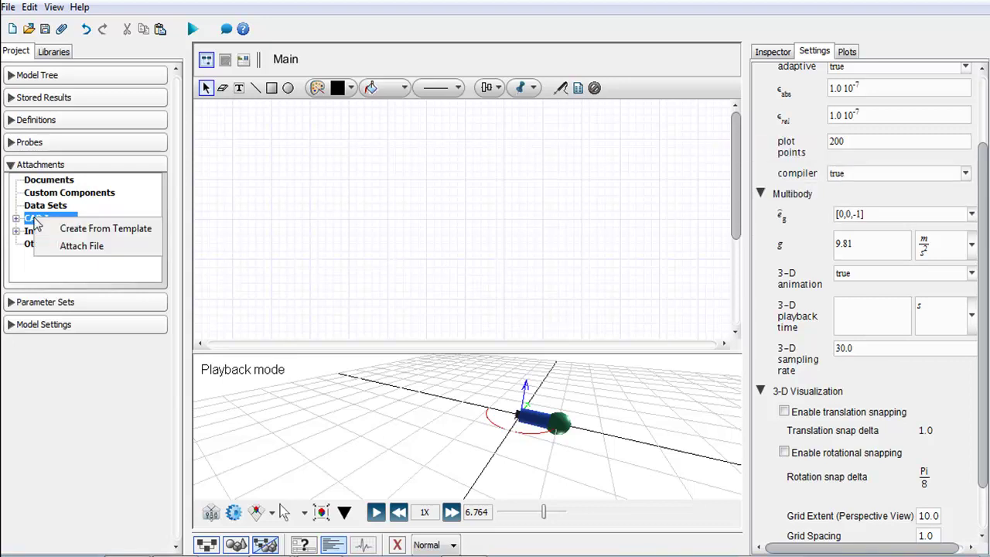
pyautogui.click(65, 247)
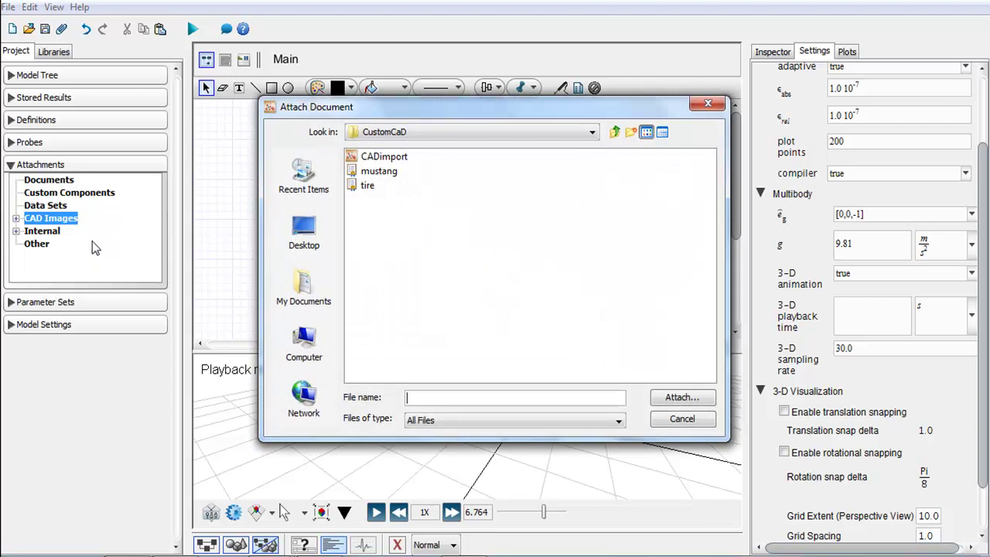
pyautogui.click(368, 186)
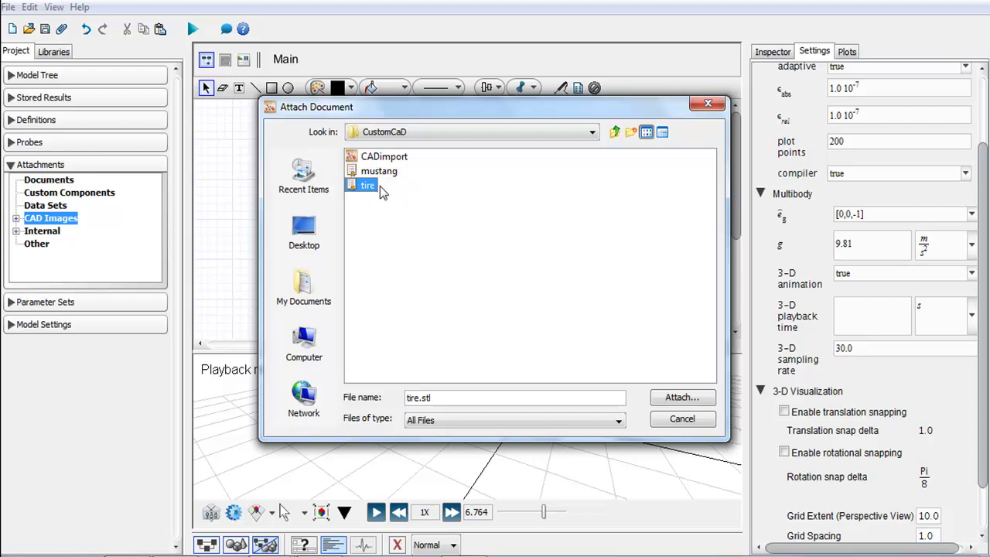
pyautogui.doubleClick(378, 191)
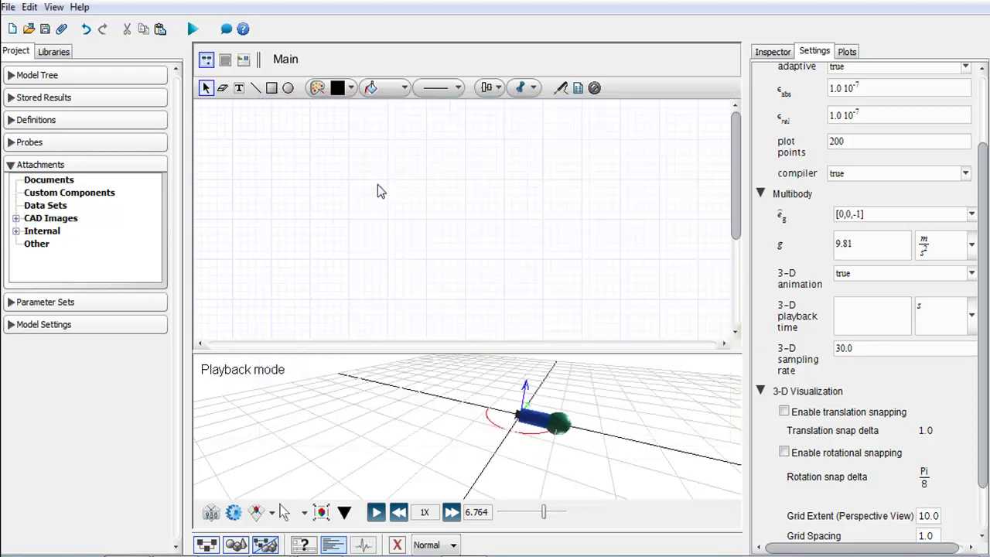
pyautogui.click(16, 218)
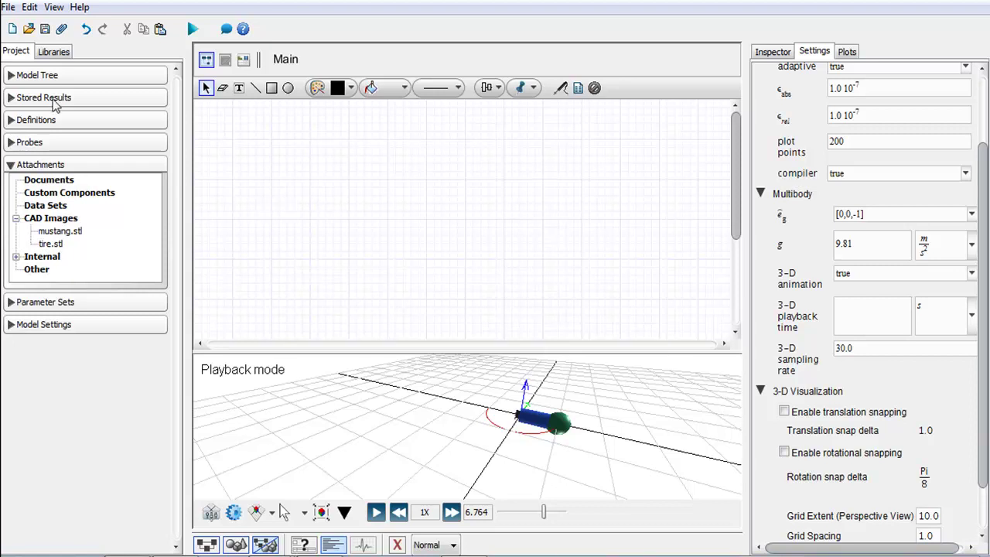
# Place a Fixed Frame component from the Multibody bodies and frames library in the model workspace.
pyautogui.click(49, 51)
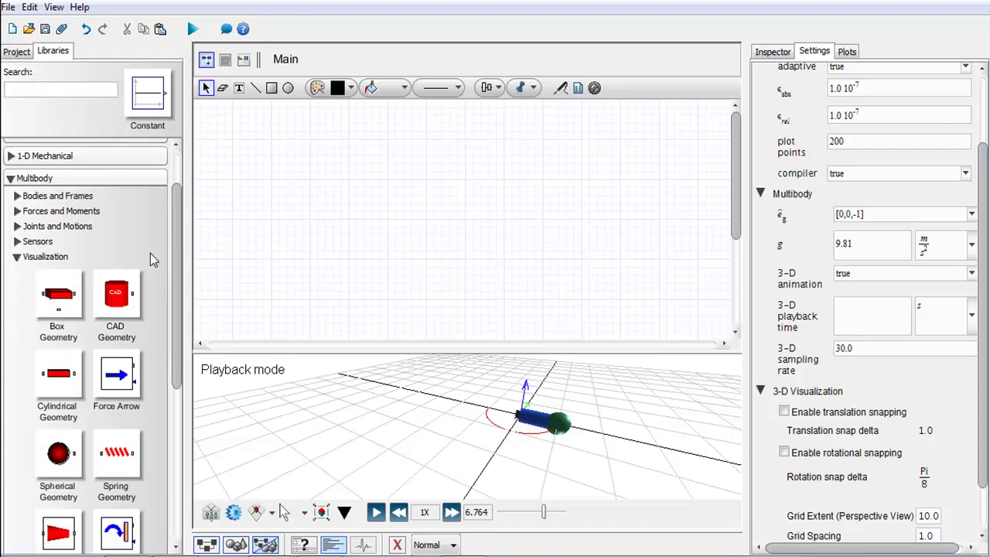
pyautogui.click(17, 199)
pyautogui.moveTo(62, 224); pyautogui.dragTo(414, 208)
pyautogui.click(433, 251)
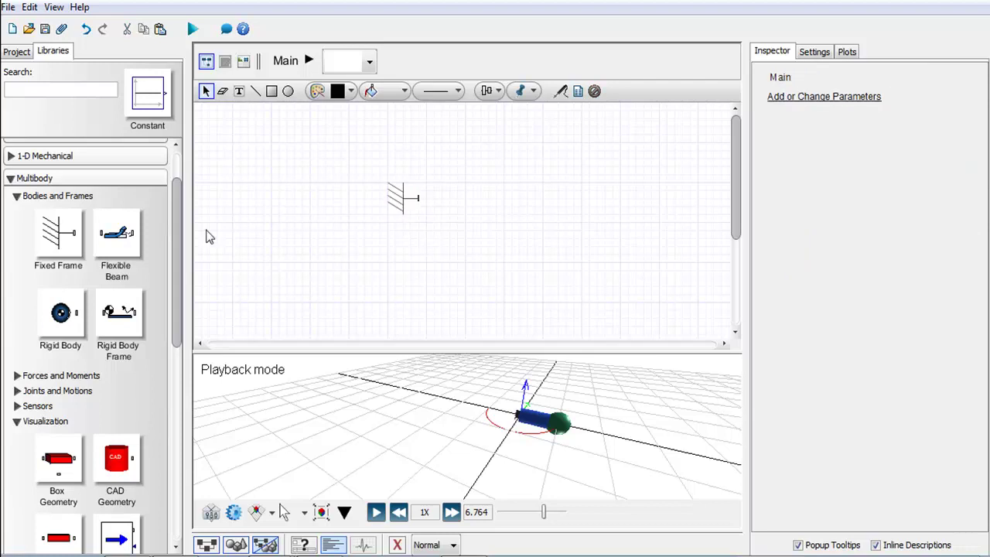
# Place a CAD Geometry component beside the fixed frame and connect its port to the frame's port.
pyautogui.click(17, 197)
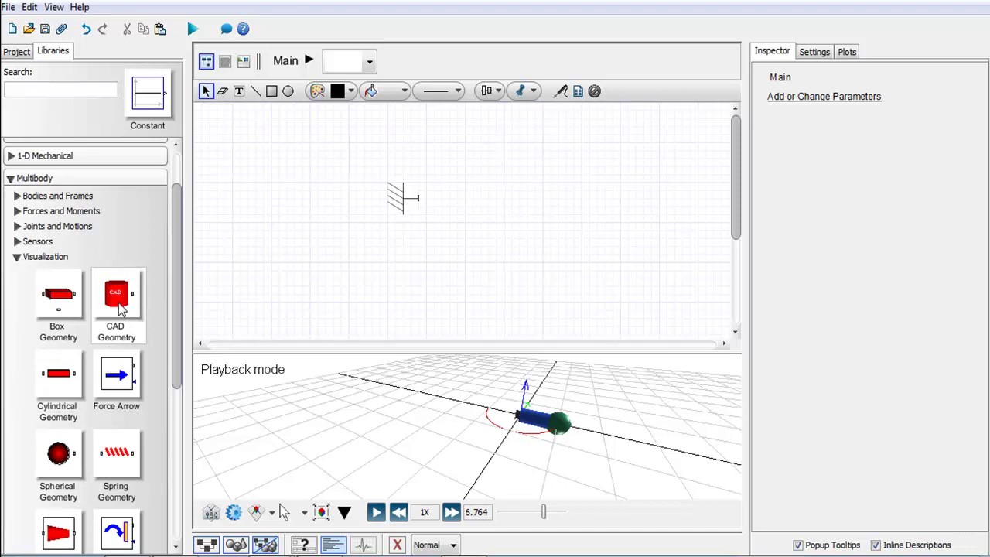
pyautogui.moveTo(120, 310); pyautogui.dragTo(464, 206)
pyautogui.click(474, 332)
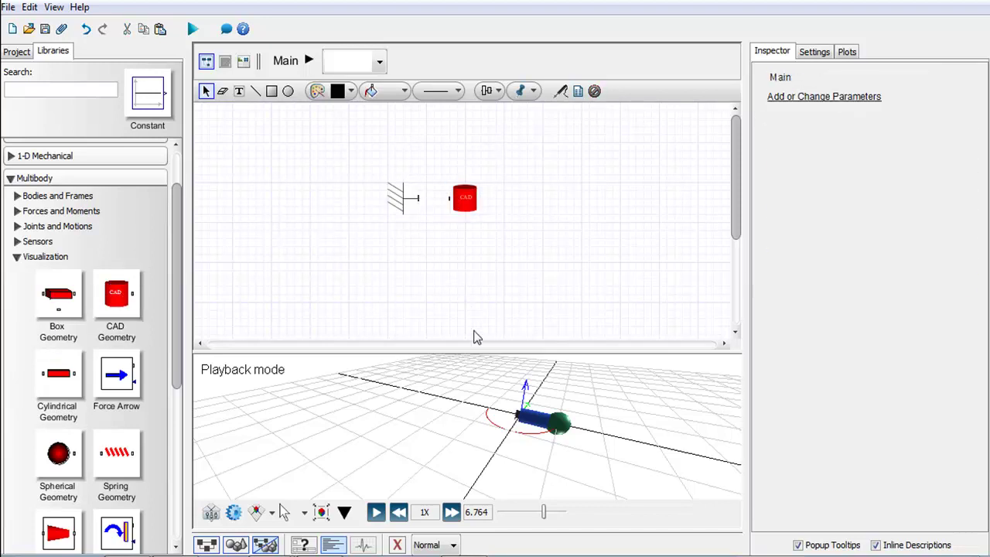
pyautogui.moveTo(448, 200); pyautogui.dragTo(417, 198)
# Attach a probe to the fixed frame's port, placing its marker just above the connection.
pyautogui.click(466, 195)
pyautogui.click(560, 91)
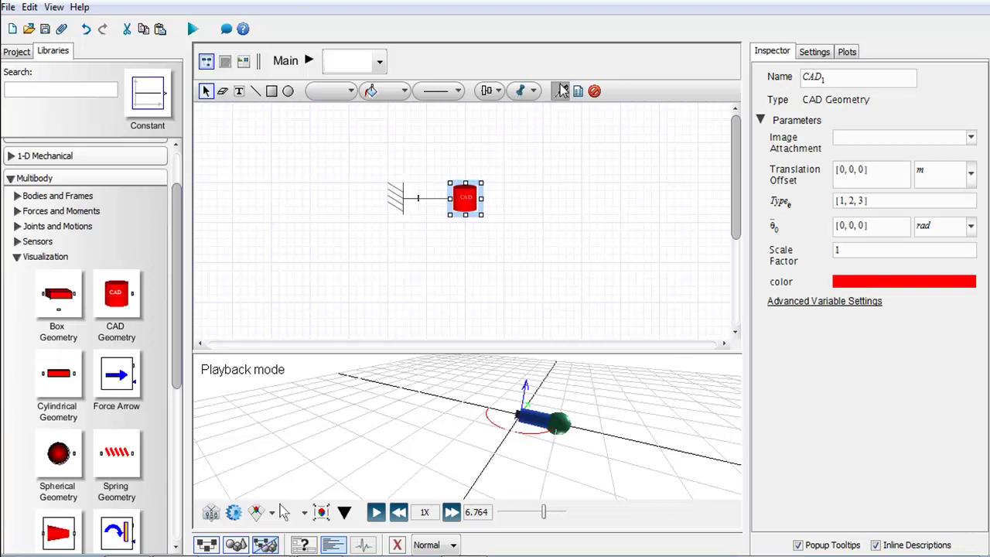
pyautogui.click(420, 198)
pyautogui.moveTo(419, 199); pyautogui.dragTo(409, 154)
# Assign mustang.stl as the image attachment of the CAD geometry component.
pyautogui.click(465, 198)
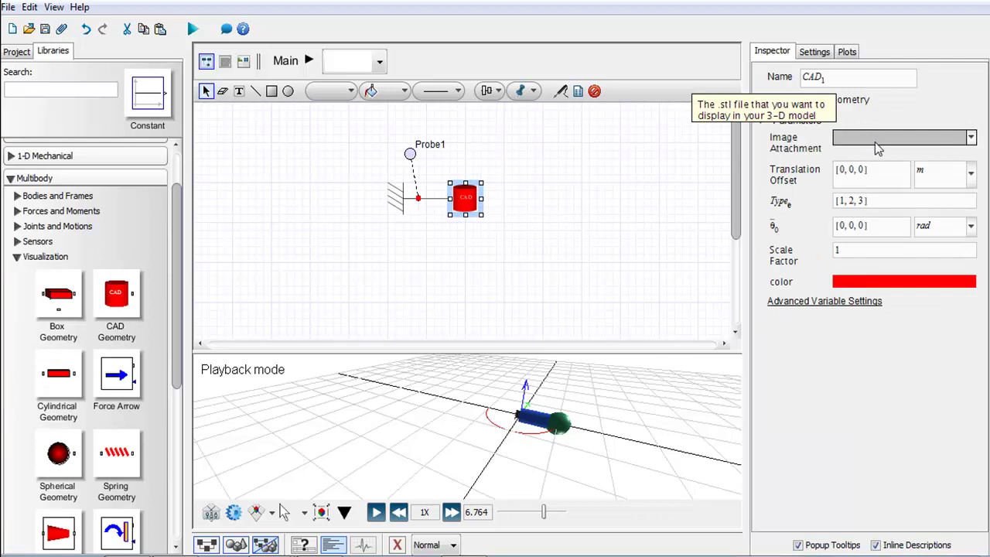
pyautogui.click(878, 142)
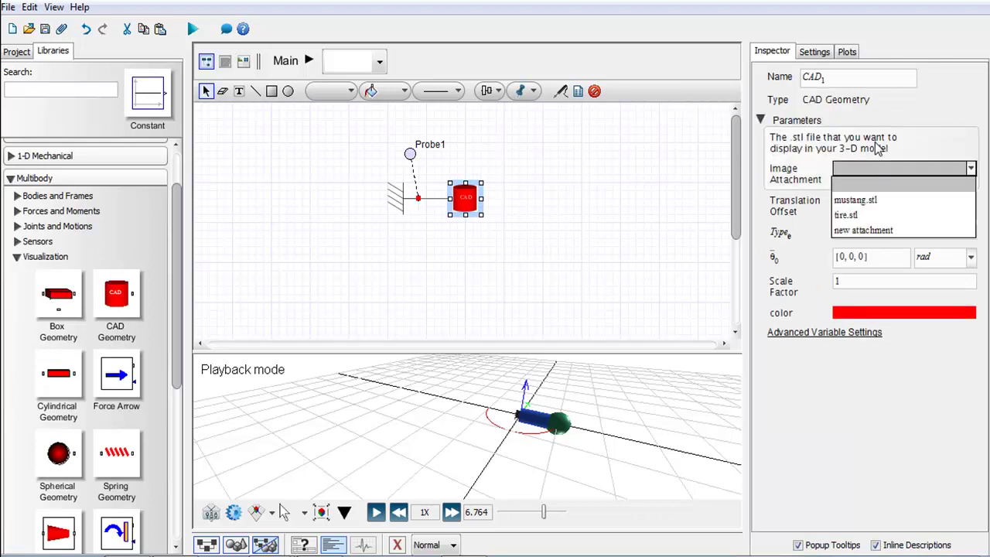
pyautogui.click(883, 199)
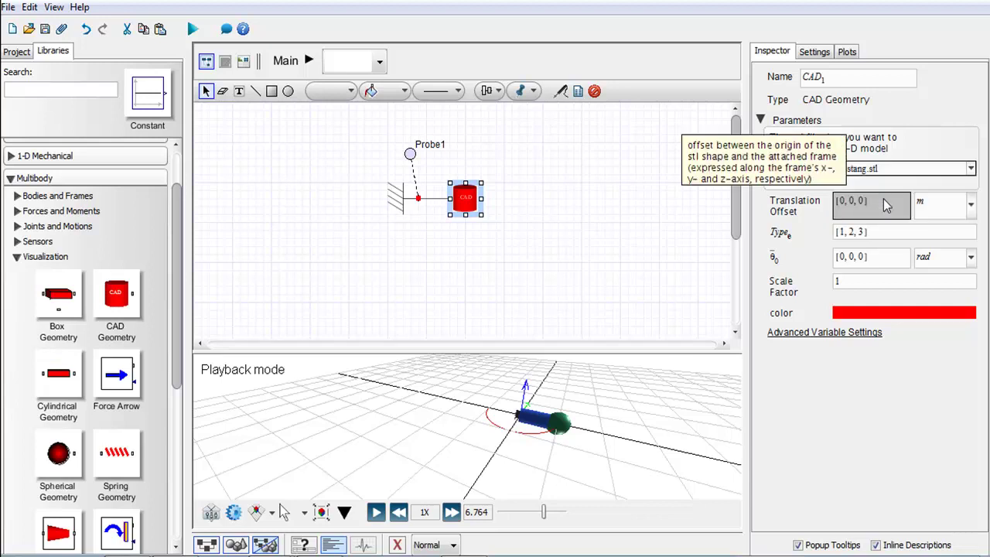
pyautogui.click(211, 151)
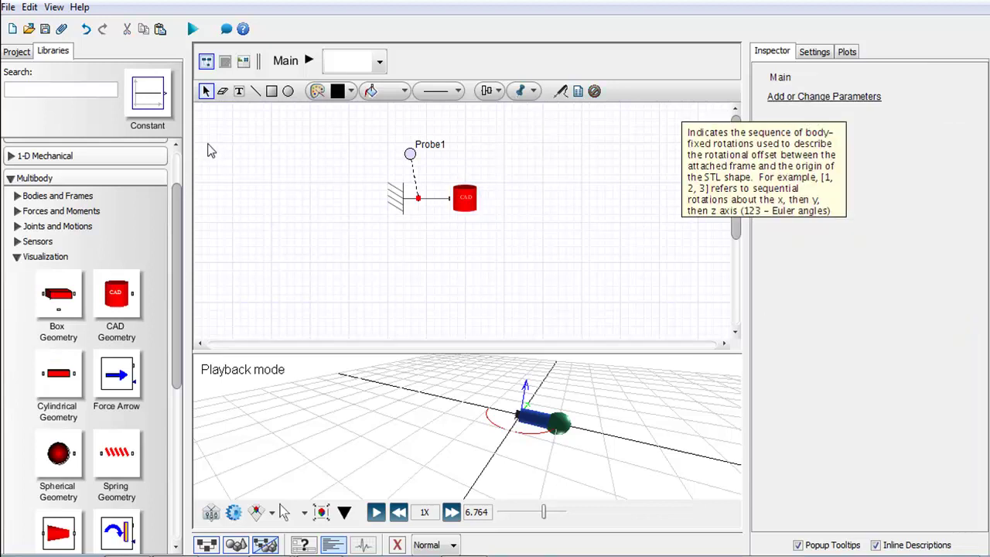
# Run the simulation and enlarge the 3-D view to examine the car body's position and orientation.
pyautogui.click(193, 28)
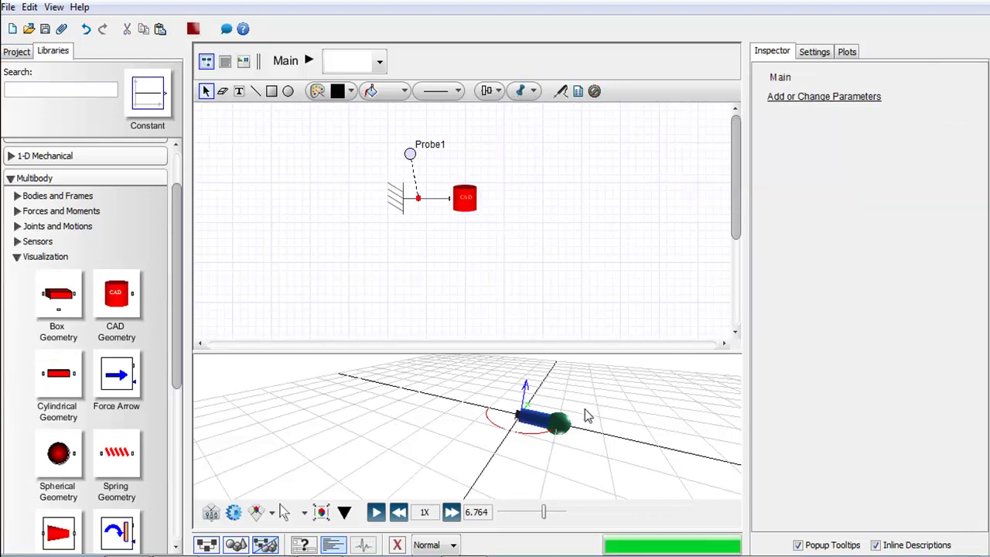
pyautogui.moveTo(607, 350); pyautogui.dragTo(602, 251)
pyautogui.scroll(-2, 615, 370)
pyautogui.scroll(-2, 612, 363)
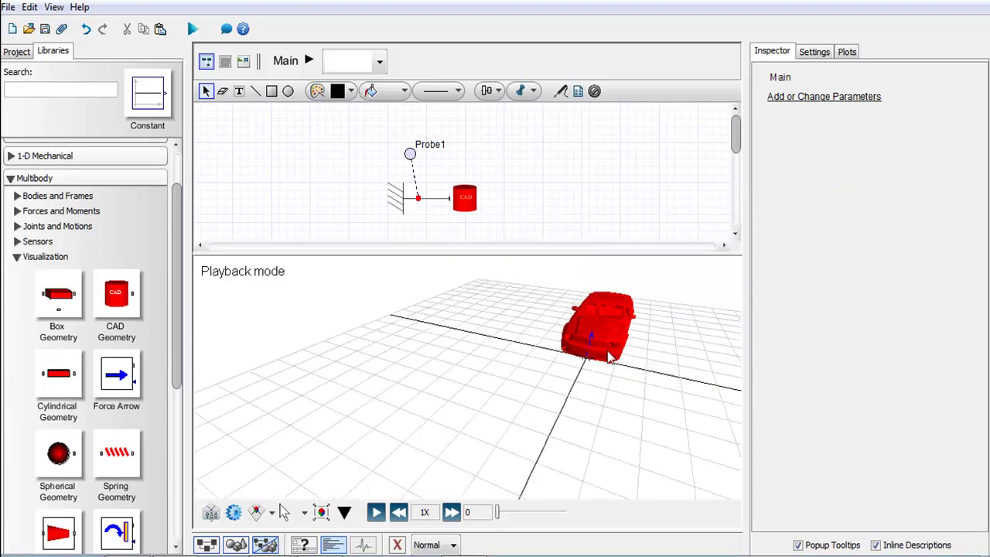
pyautogui.moveTo(551, 341); pyautogui.dragTo(347, 343)
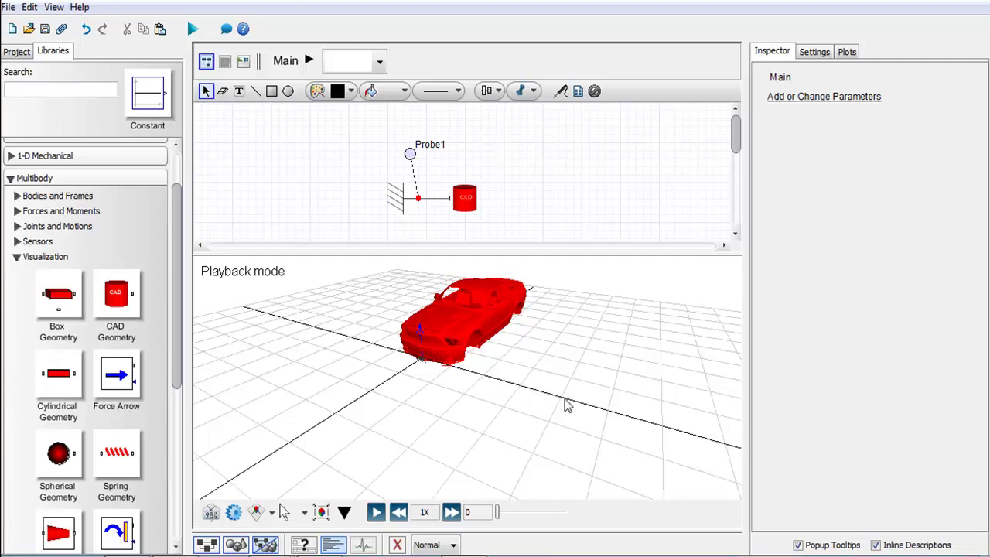
# Set the CAD geometry's rotational offset to [0, 0, 90] in degrees and rerun the simulation.
pyautogui.click(465, 198)
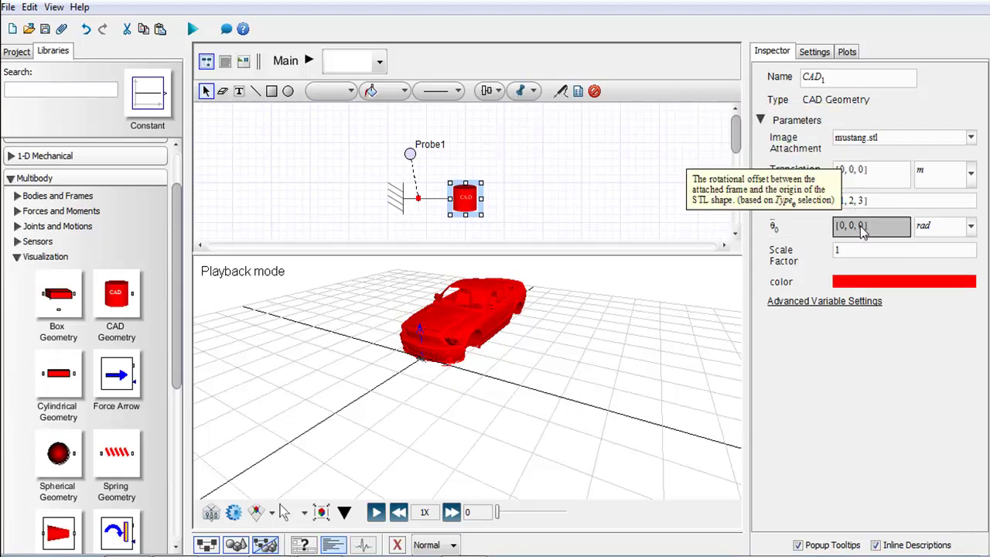
pyautogui.click(863, 231)
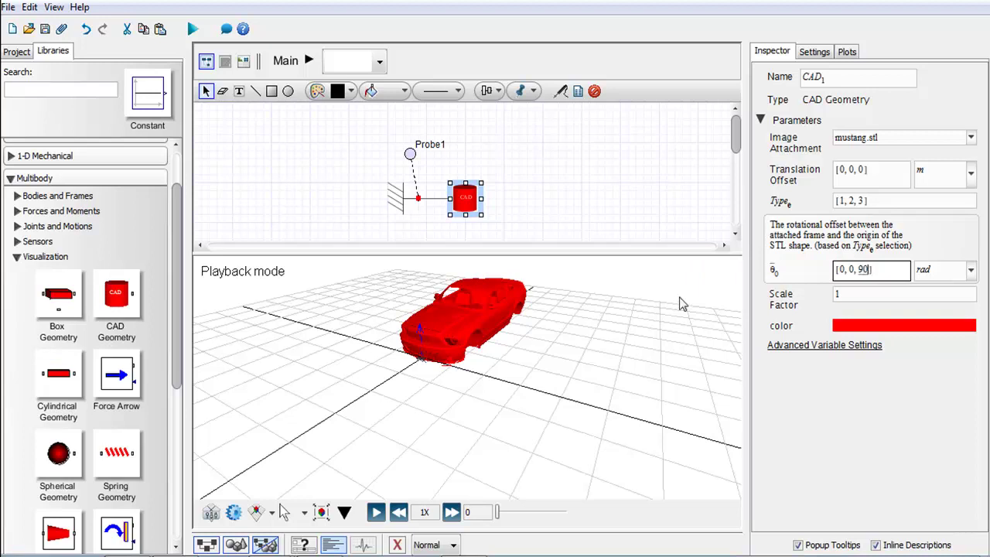
pyautogui.click(935, 270)
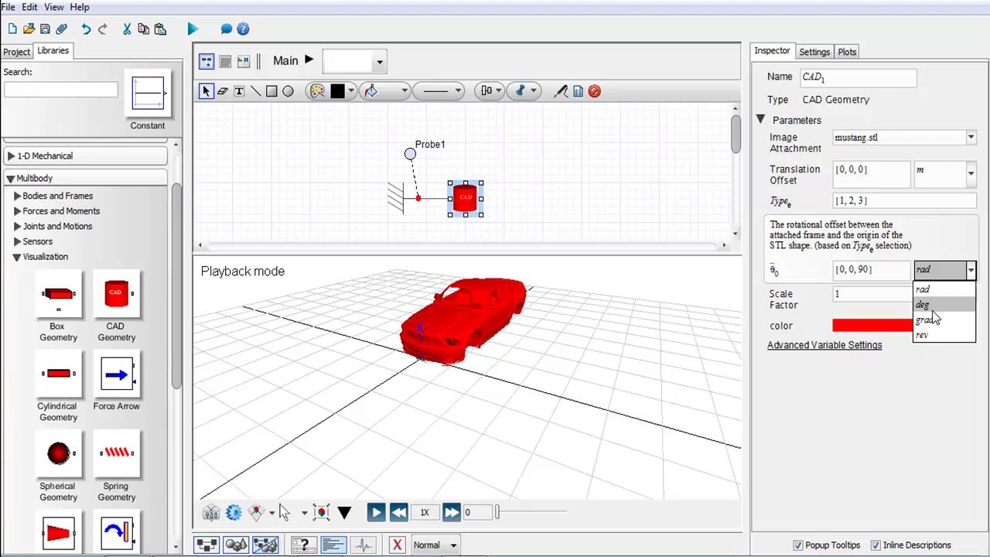
pyautogui.click(930, 306)
pyautogui.click(629, 214)
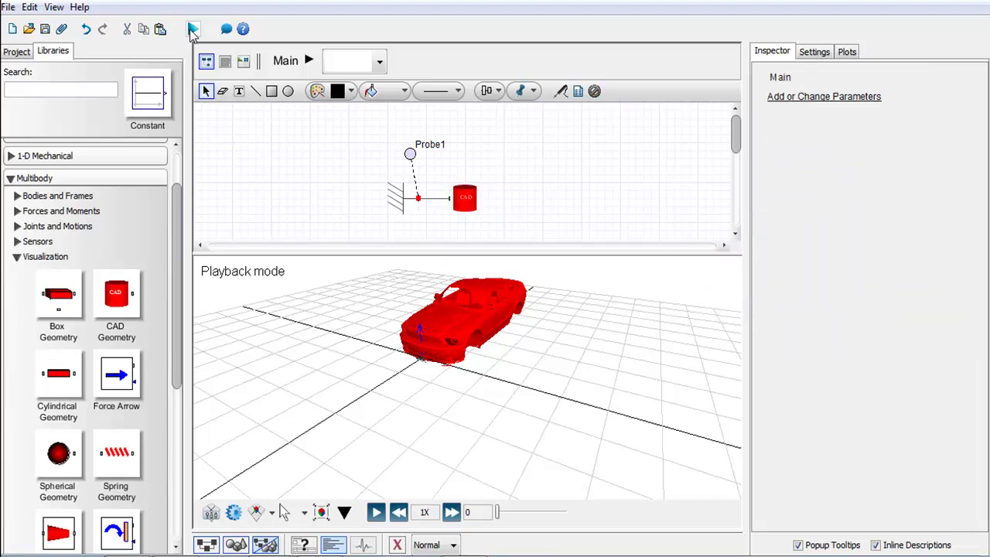
pyautogui.click(193, 28)
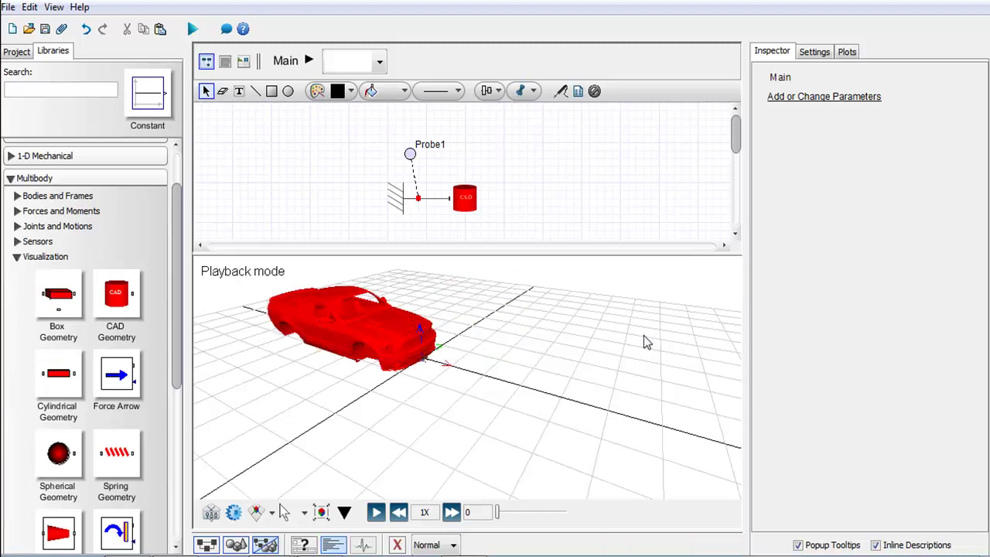
# Set the CAD geometry's translation offset to [2.8, 0, 0] m and rerun the simulation to check the car's placement.
pyautogui.click(464, 202)
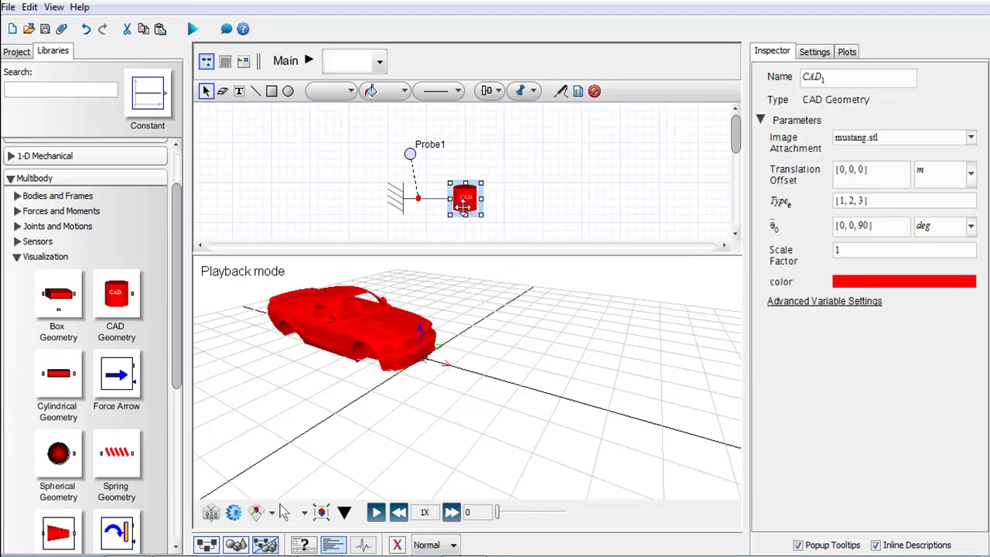
pyautogui.click(396, 195)
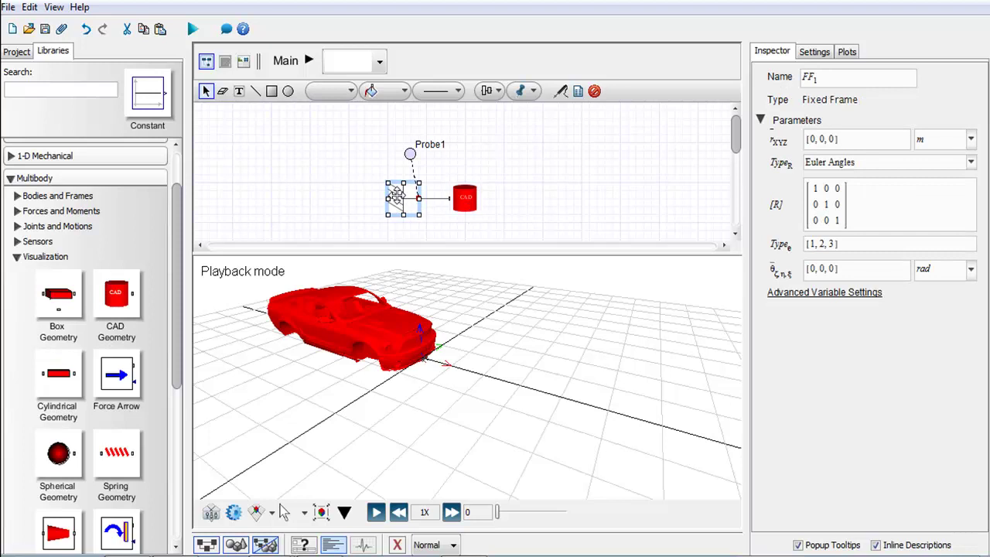
pyautogui.click(466, 201)
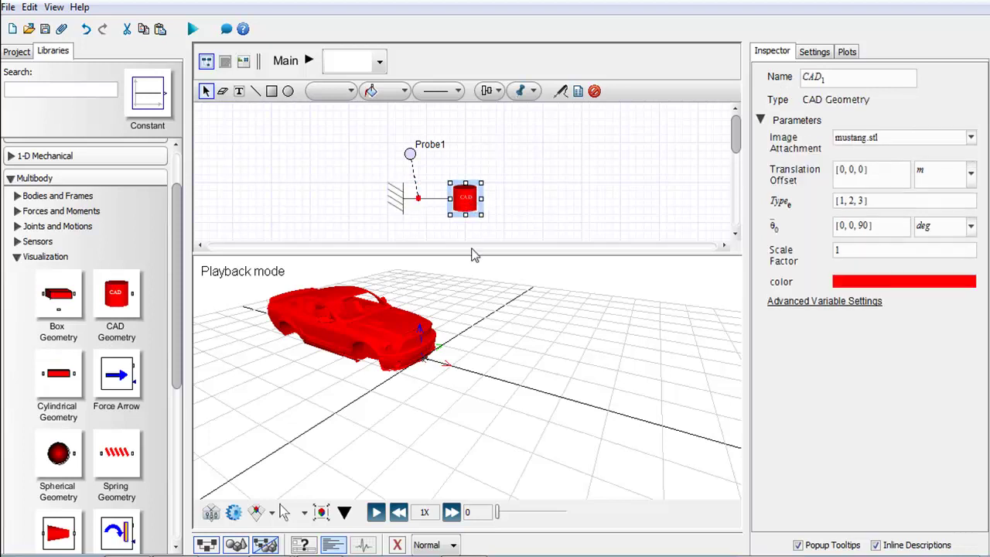
pyautogui.doubleClick(845, 172)
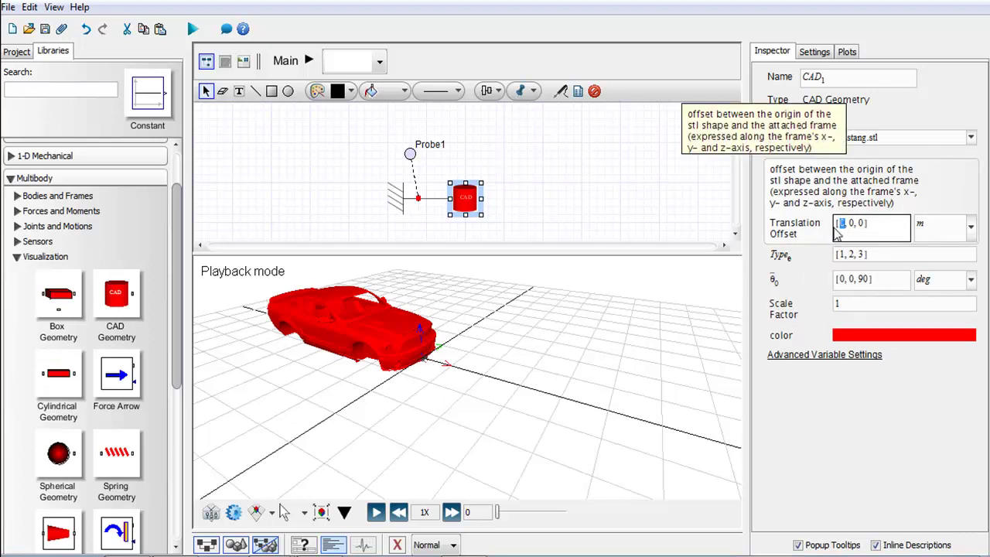
pyautogui.write('2.8')
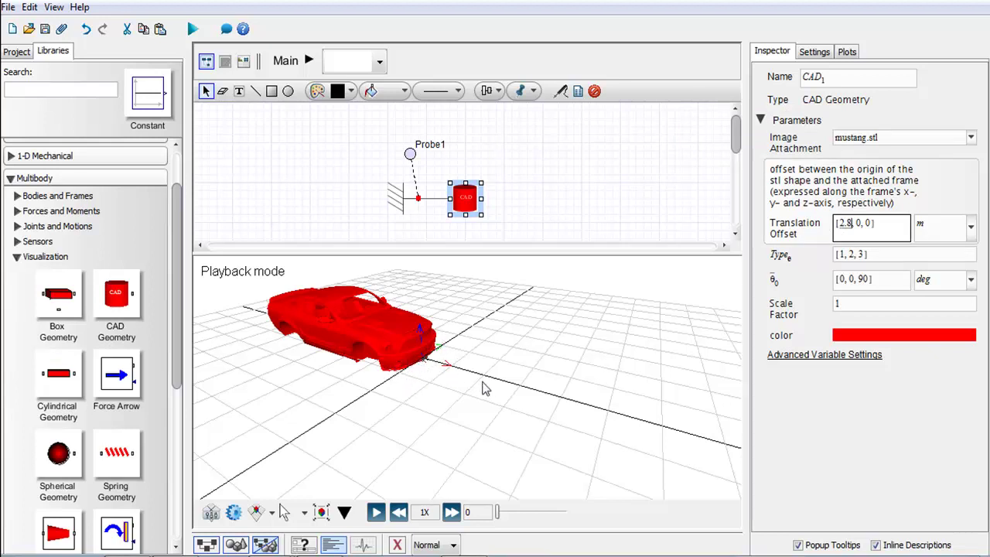
pyautogui.click(318, 185)
pyautogui.click(193, 30)
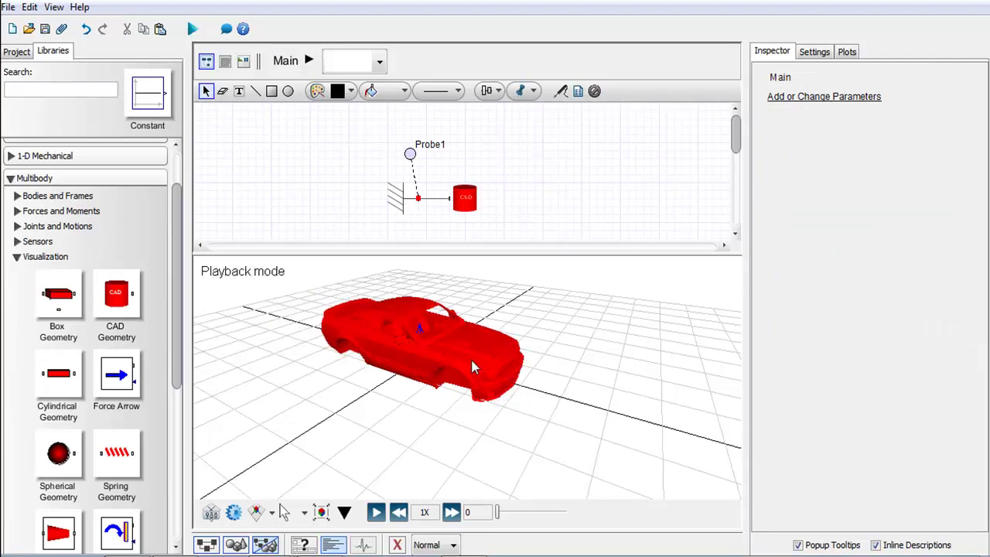
pyautogui.moveTo(473, 368); pyautogui.dragTo(498, 363)
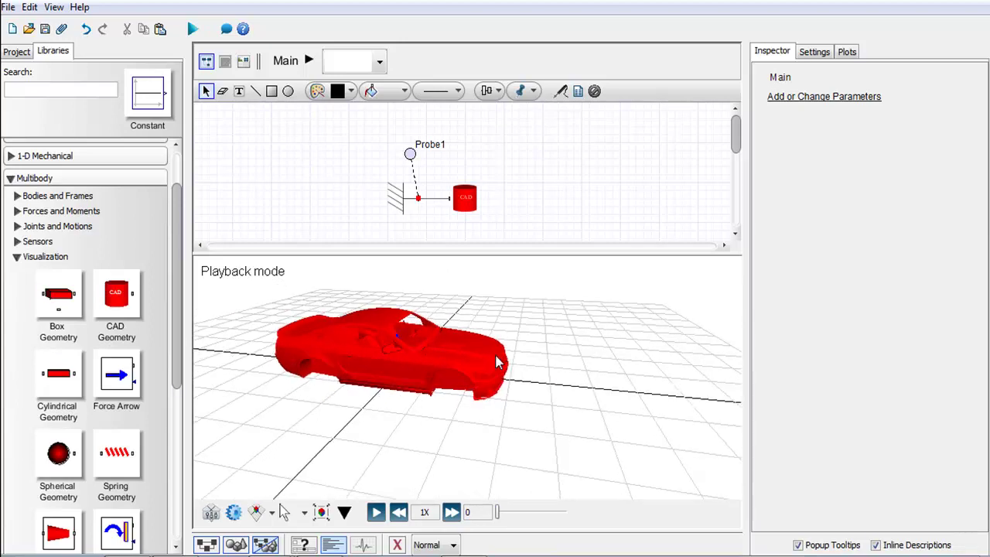
# Enlarge the model workspace and place a Rigid Body Frame component above and to the right of the CAD geometry.
pyautogui.moveTo(568, 253); pyautogui.dragTo(572, 310)
pyautogui.scroll(-1, 582, 228)
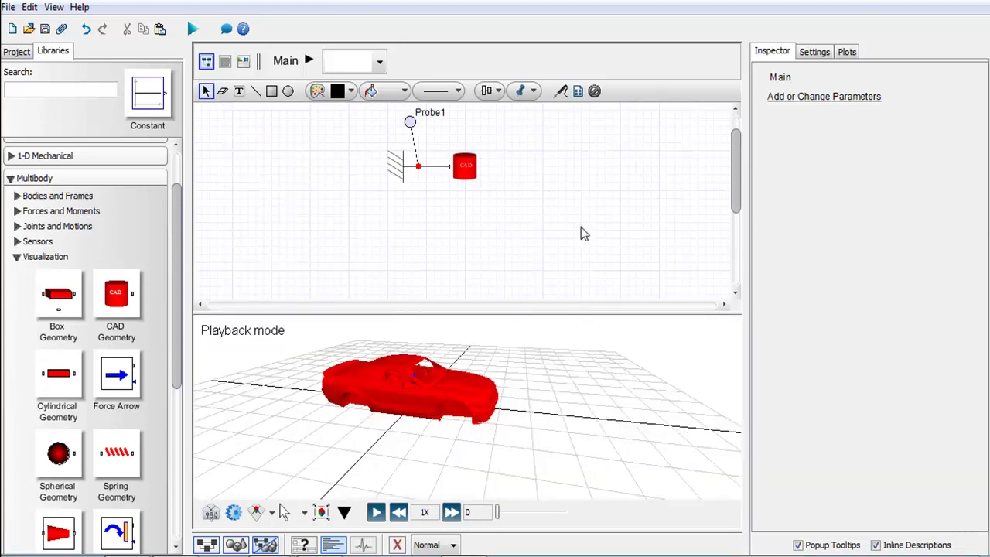
pyautogui.click(15, 259)
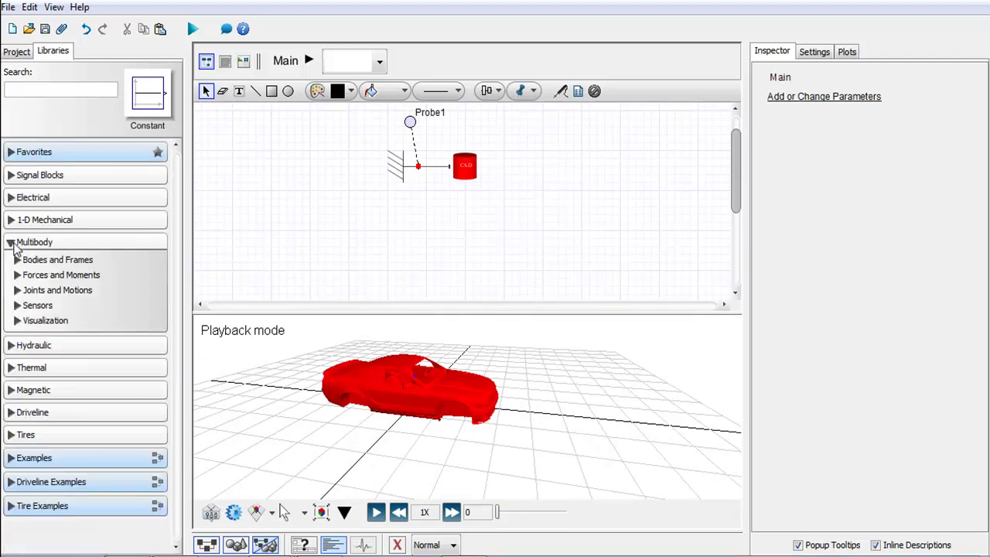
pyautogui.click(19, 263)
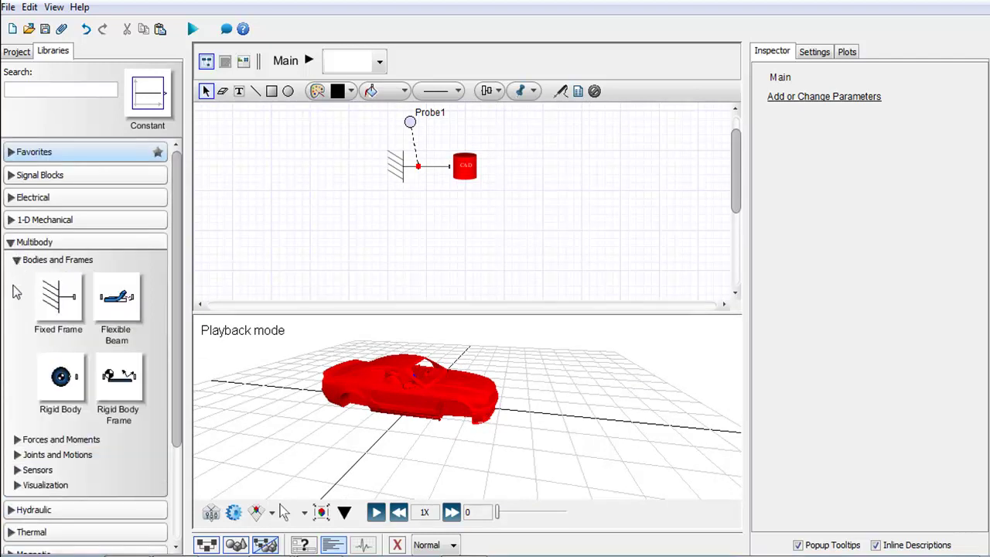
pyautogui.moveTo(132, 377); pyautogui.dragTo(543, 126)
# Move the fixed frame, CAD geometry and probe together lower in the workspace, below the rigid body frame.
pyautogui.moveTo(350, 122); pyautogui.dragTo(487, 209)
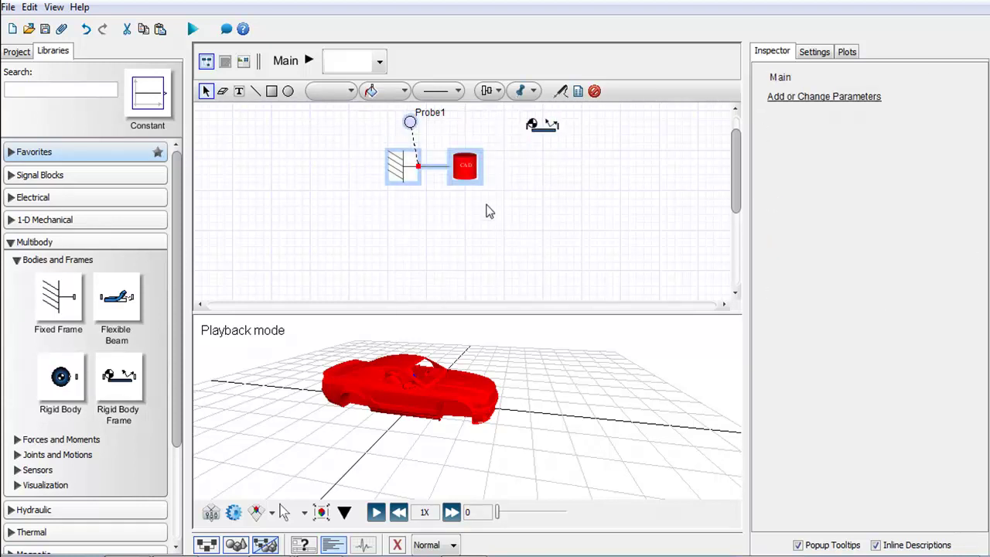
pyautogui.moveTo(464, 165); pyautogui.dragTo(473, 228)
pyautogui.click(516, 255)
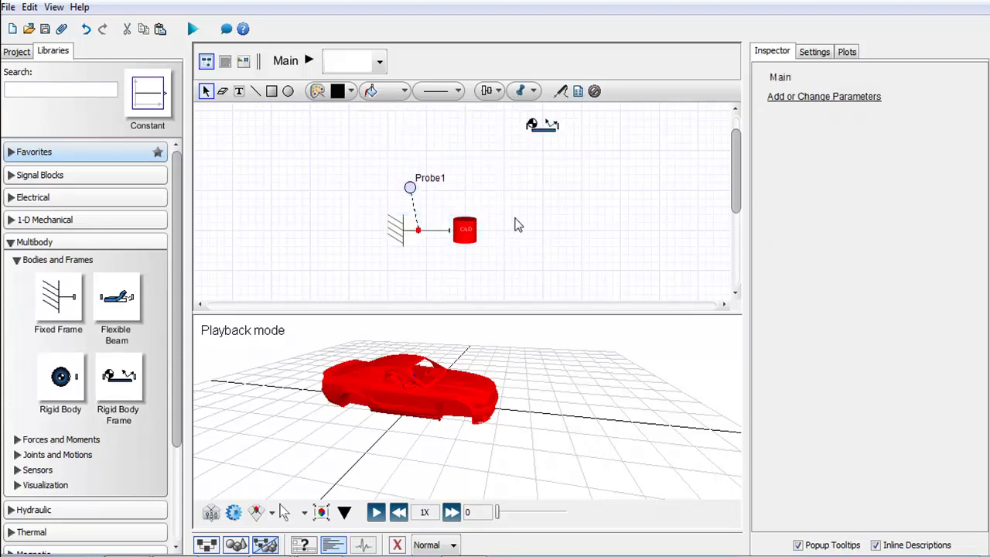
# Rotate the rigid body frame component by 180 degrees.
pyautogui.click(542, 123)
pyautogui.hotkey('ctrl', 'r')
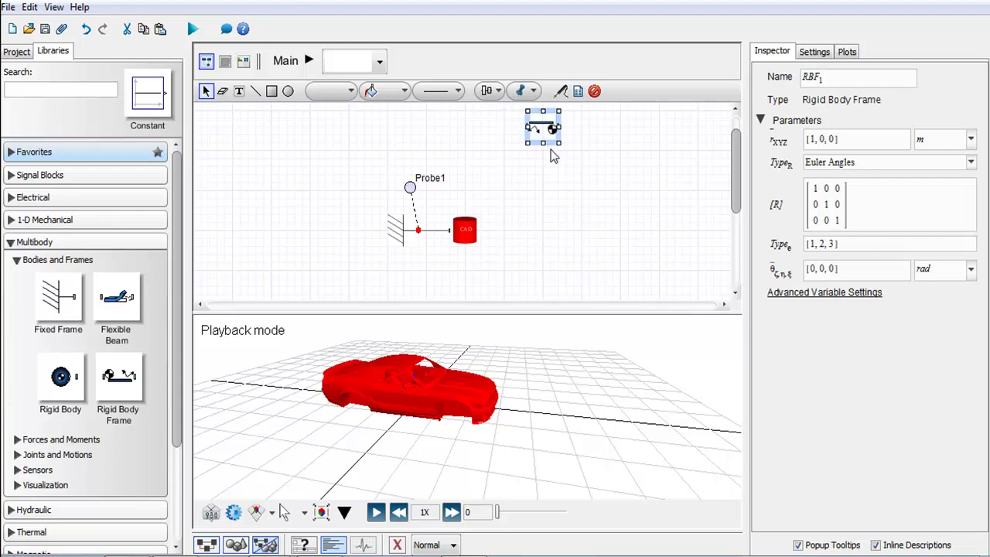
# Connect the rigid body frame to the line between the fixed frame and CAD geometry, and move the probe aside to align the frame above it.
pyautogui.moveTo(541, 128); pyautogui.dragTo(464, 221)
pyautogui.click(516, 237)
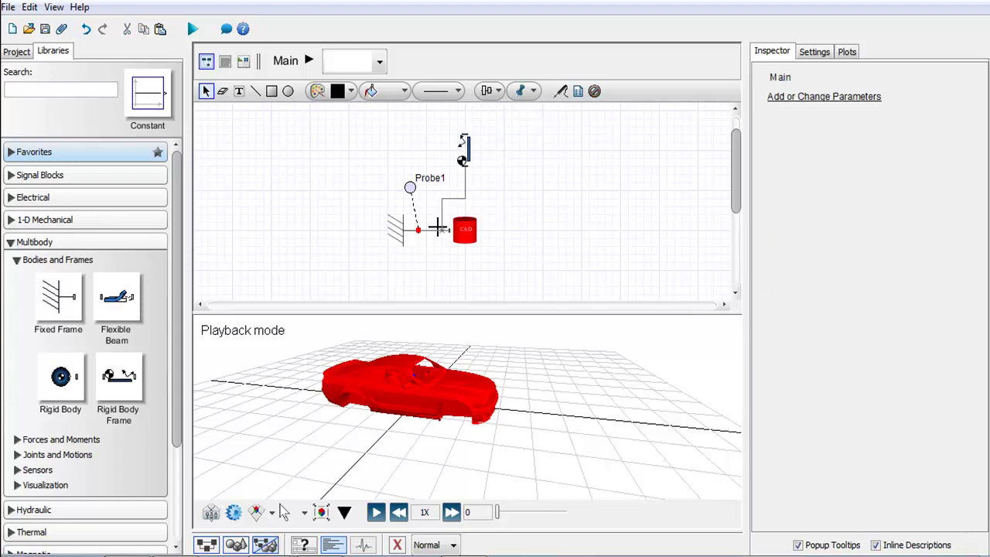
pyautogui.moveTo(463, 151); pyautogui.dragTo(378, 191)
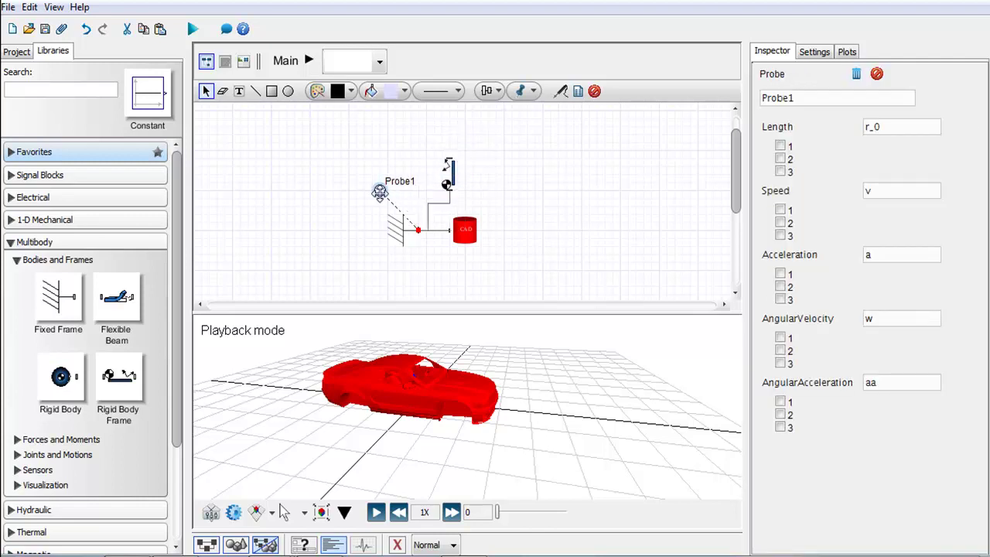
pyautogui.moveTo(442, 168); pyautogui.dragTo(431, 161)
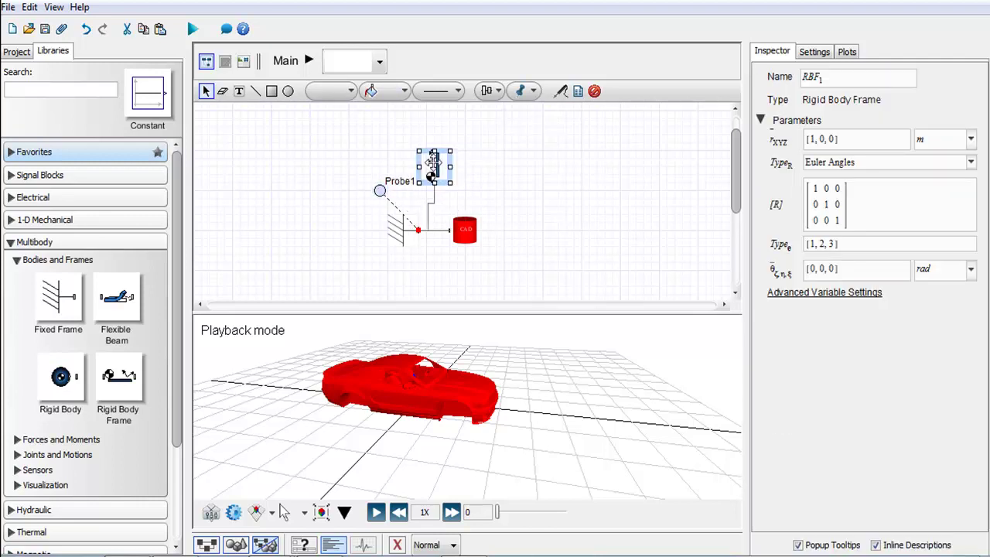
# Set the rigid body frame's x,y,z offset to [1.7, 0, 0] m.
pyautogui.moveTo(813, 151)
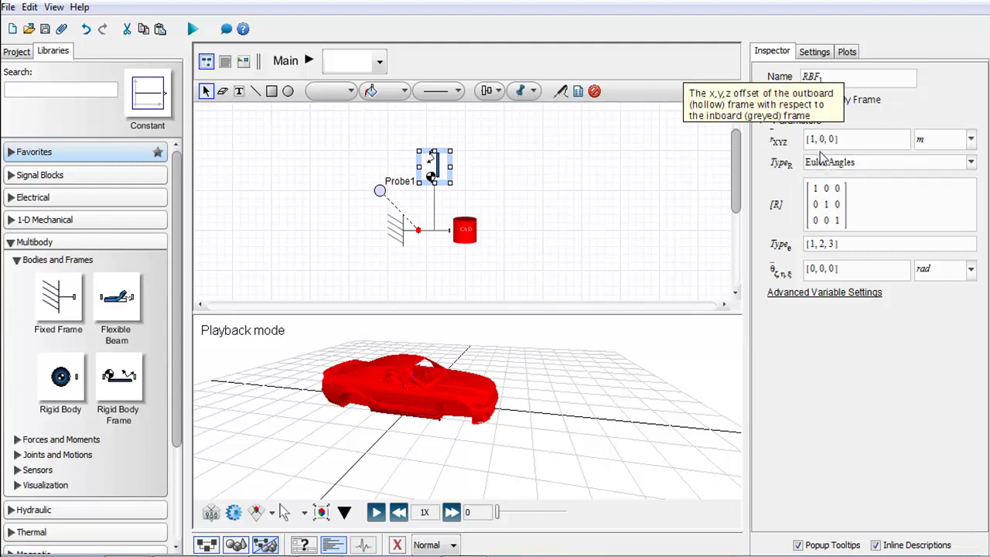
pyautogui.click(818, 144)
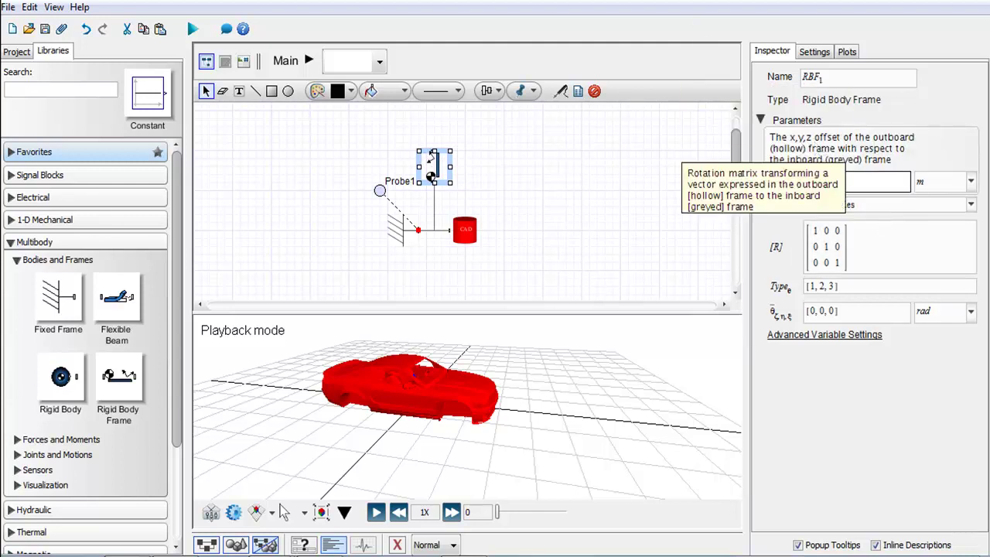
pyautogui.write('1.7, 0, 0]')
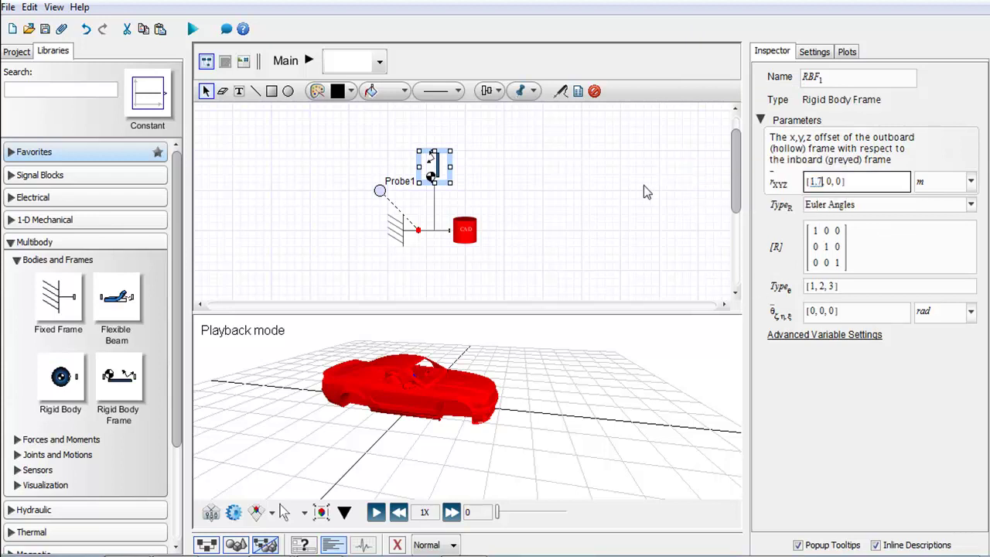
pyautogui.click(644, 185)
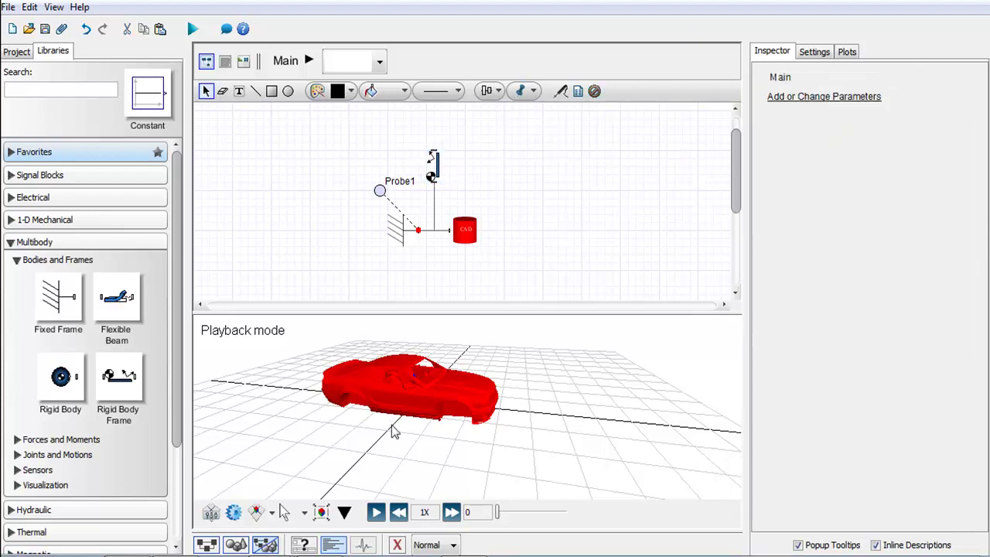
# Duplicate the rigid body frame, place the copy flipped vertically below the fixed frame, and connect it to the same line.
pyautogui.click(233, 514)
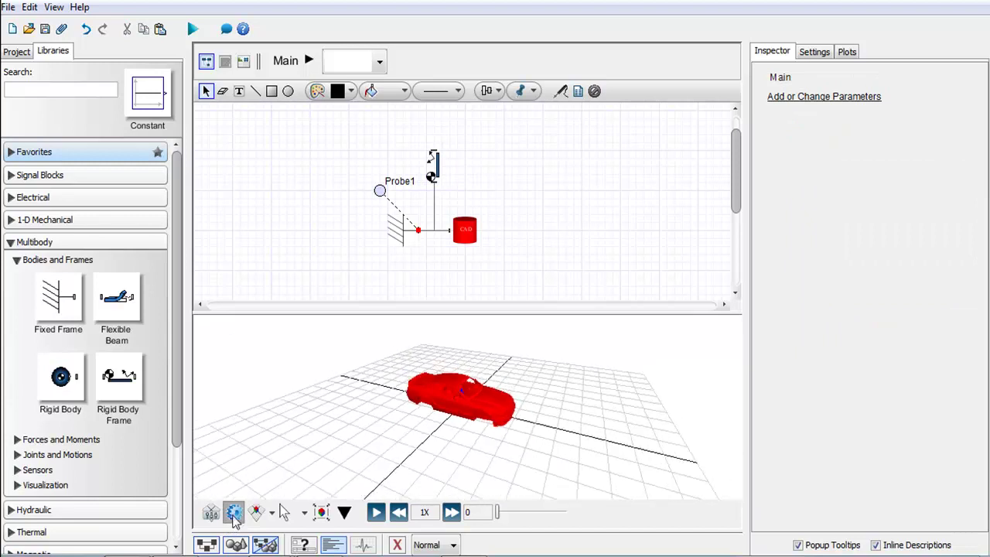
pyautogui.click(437, 166)
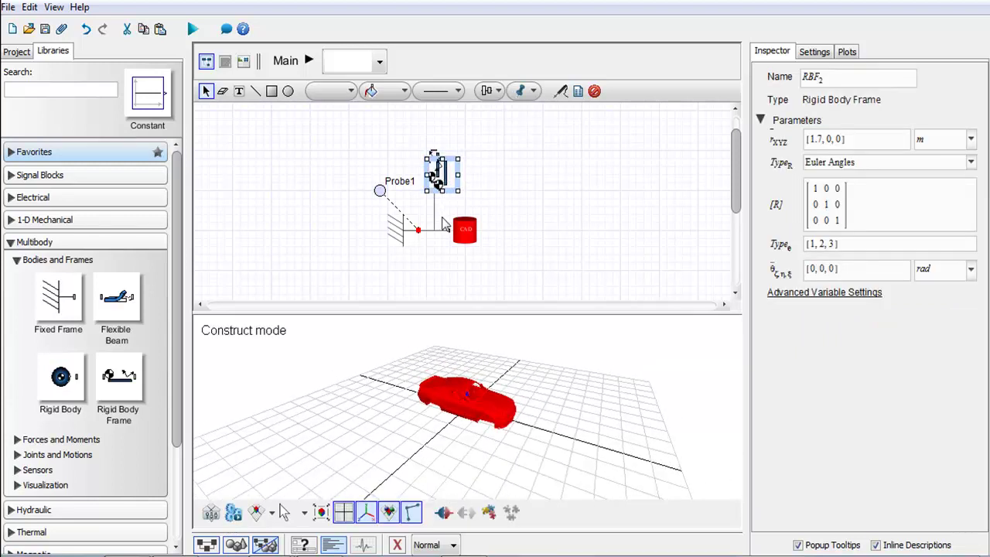
pyautogui.moveTo(437, 171); pyautogui.dragTo(433, 281)
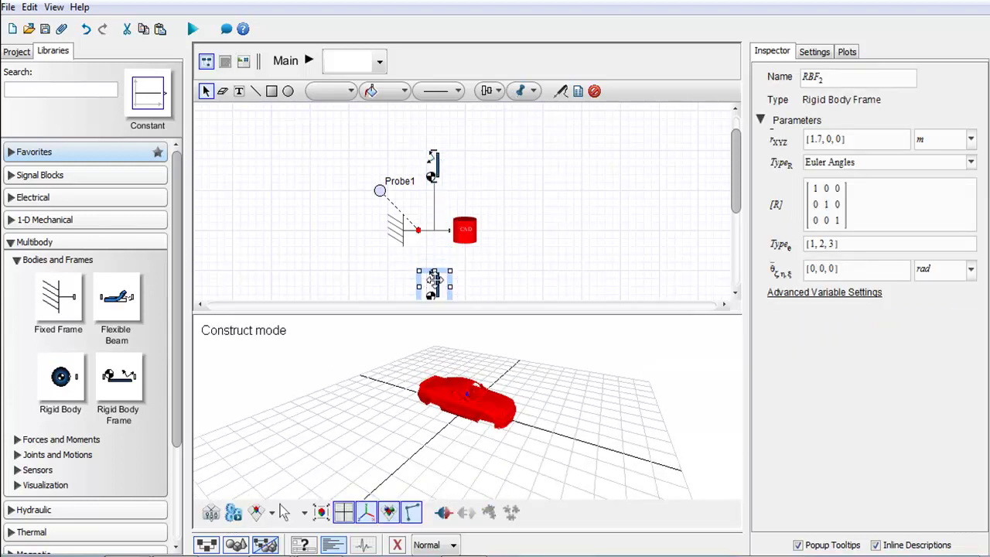
pyautogui.click(446, 271)
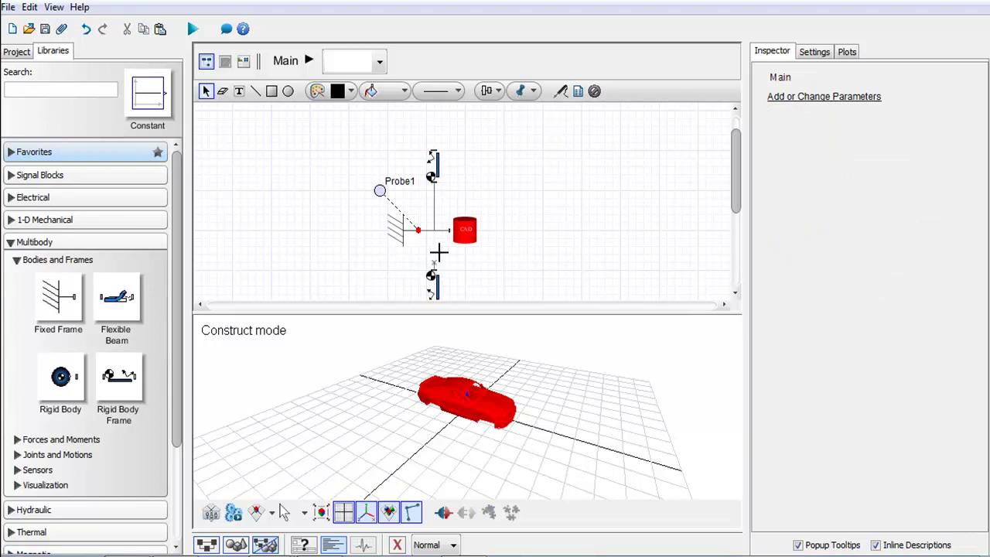
pyautogui.moveTo(439, 252); pyautogui.dragTo(443, 230)
# Set the lower rigid body frame's x,y,z offset to [-1.7, 0, 0] m and run the simulation to check the car.
pyautogui.scroll(5, 446, 425)
pyautogui.moveTo(446, 425); pyautogui.dragTo(554, 342)
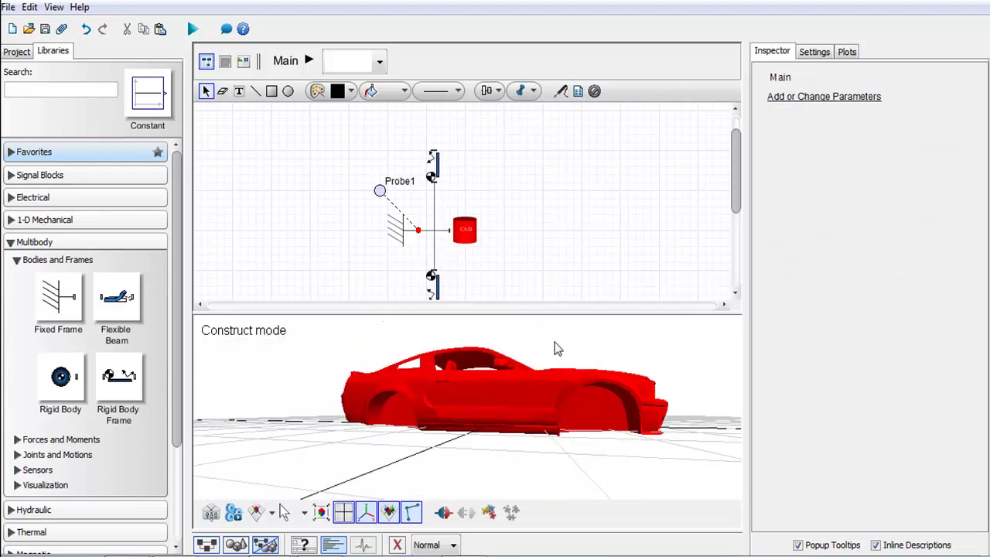
pyautogui.click(434, 281)
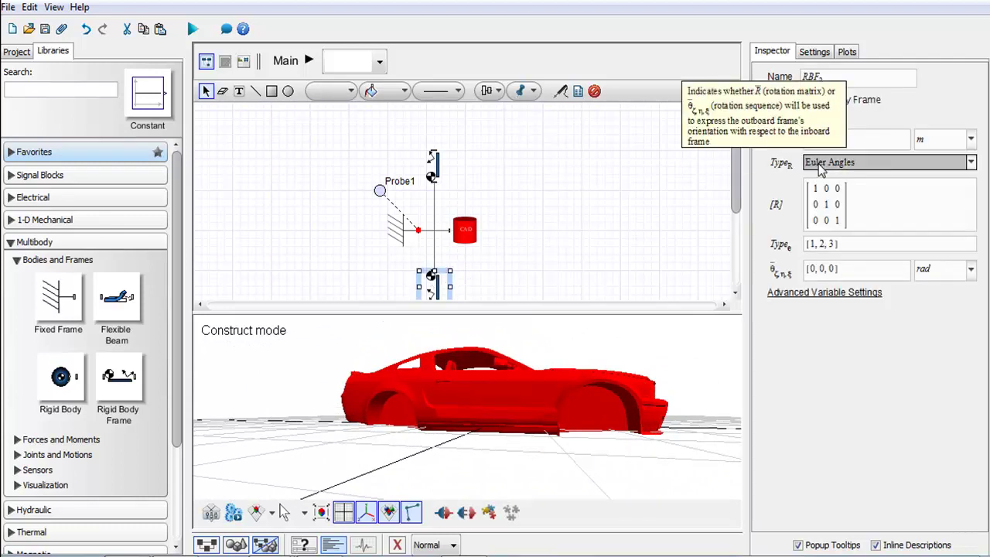
pyautogui.doubleClick(821, 139)
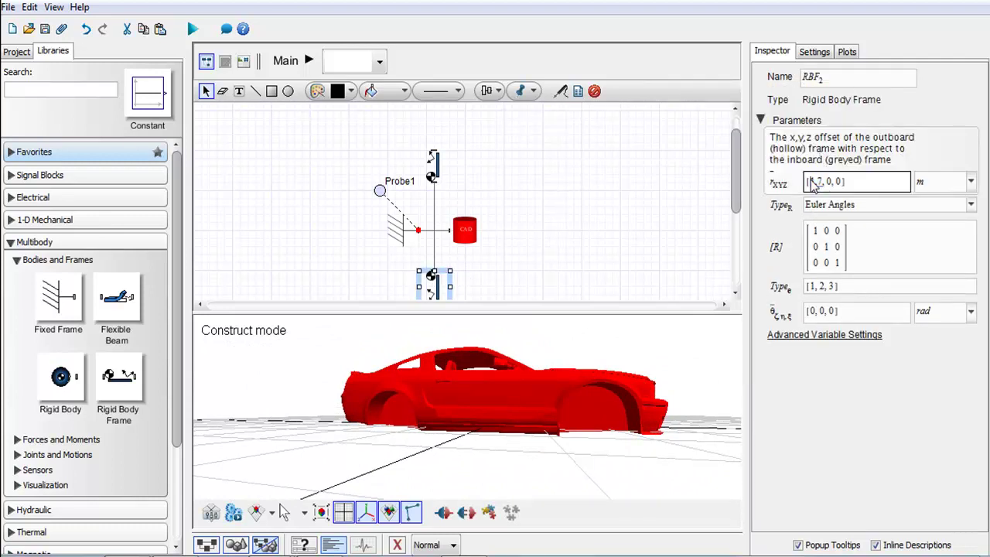
pyautogui.write('-')
pyautogui.click(548, 263)
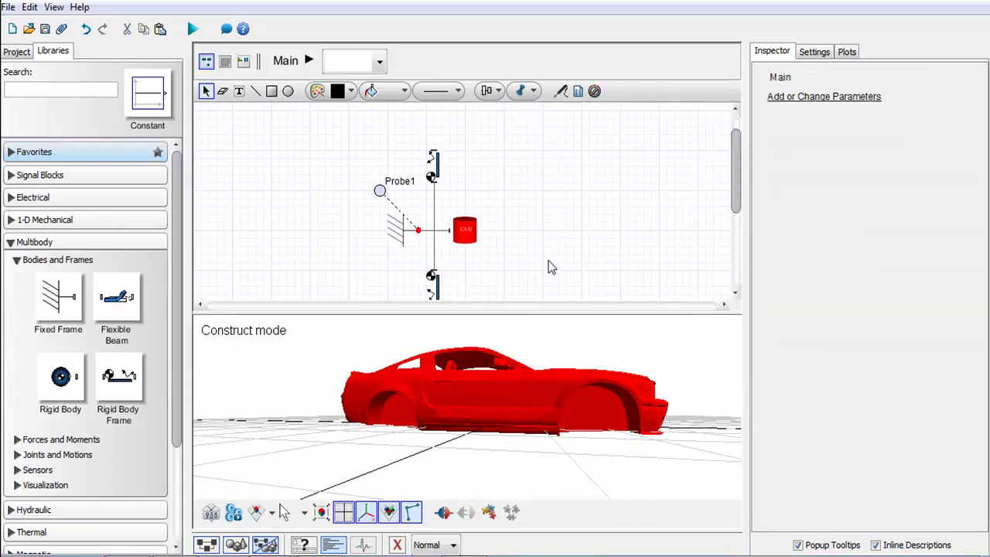
pyautogui.click(193, 29)
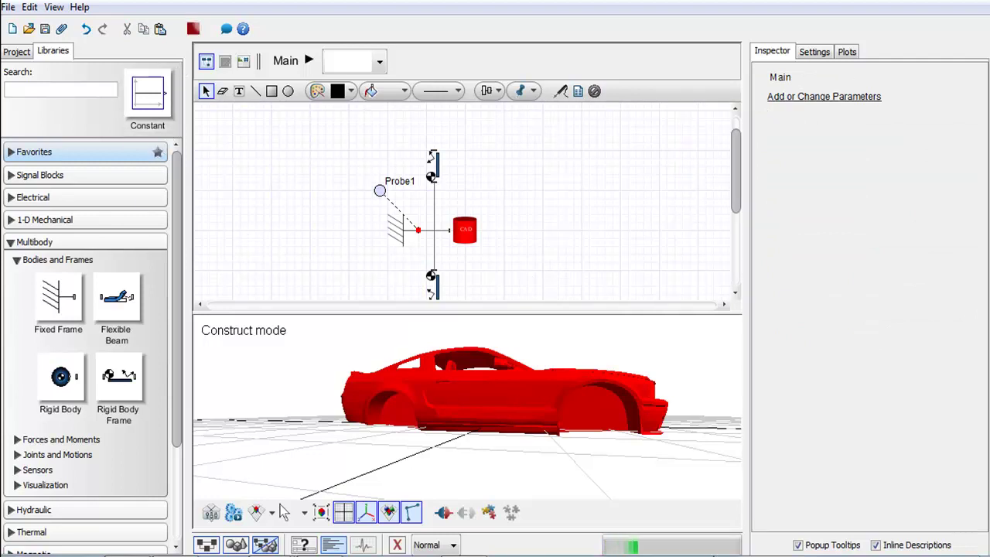
pyautogui.moveTo(526, 442); pyautogui.dragTo(449, 405)
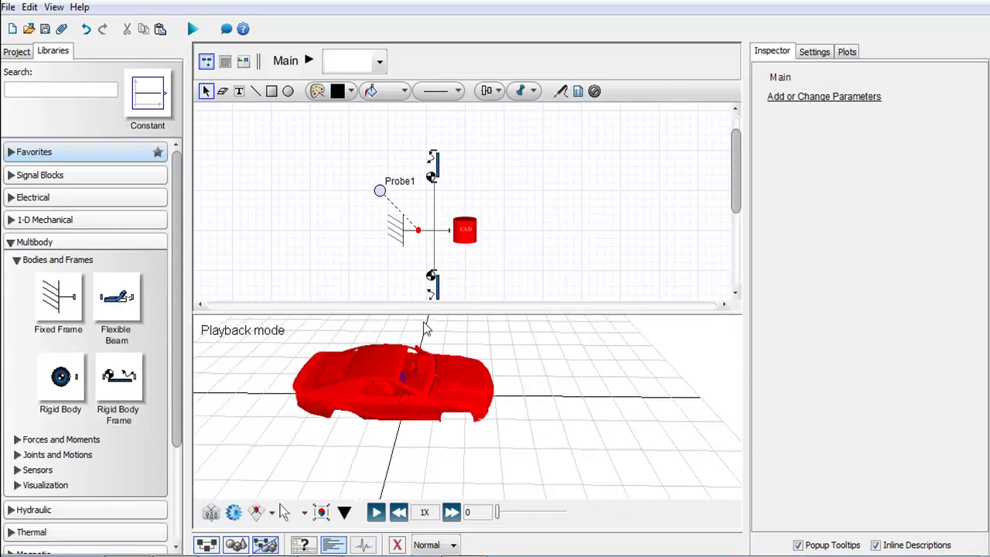
# Return the 3-D view to construct mode and hide the grid and the attached CAD geometry.
pyautogui.click(234, 511)
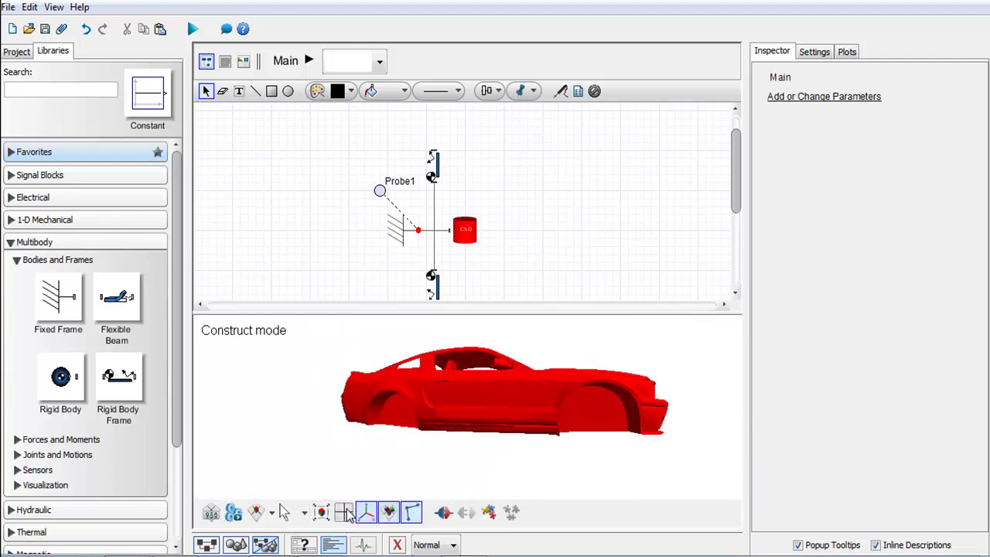
pyautogui.click(389, 511)
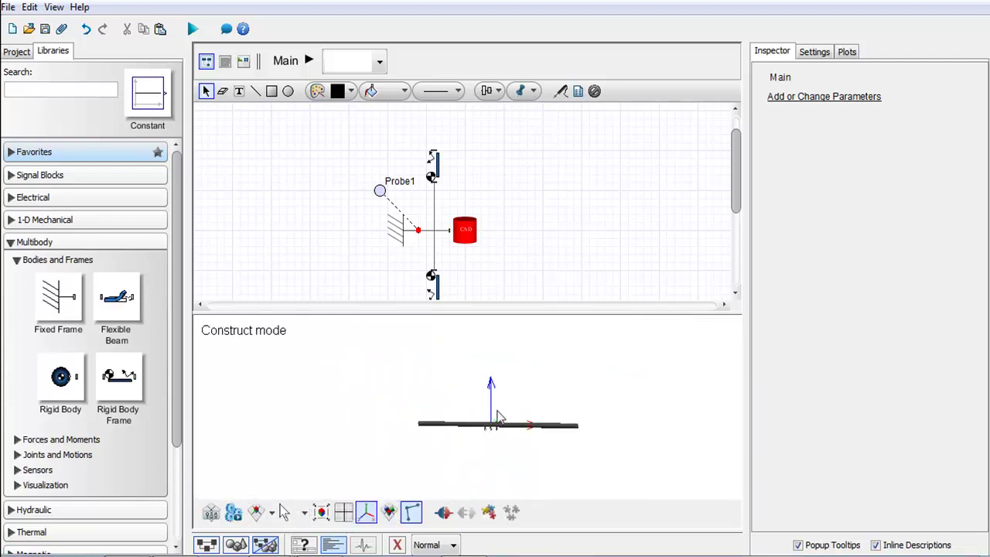
pyautogui.moveTo(498, 416); pyautogui.dragTo(504, 456)
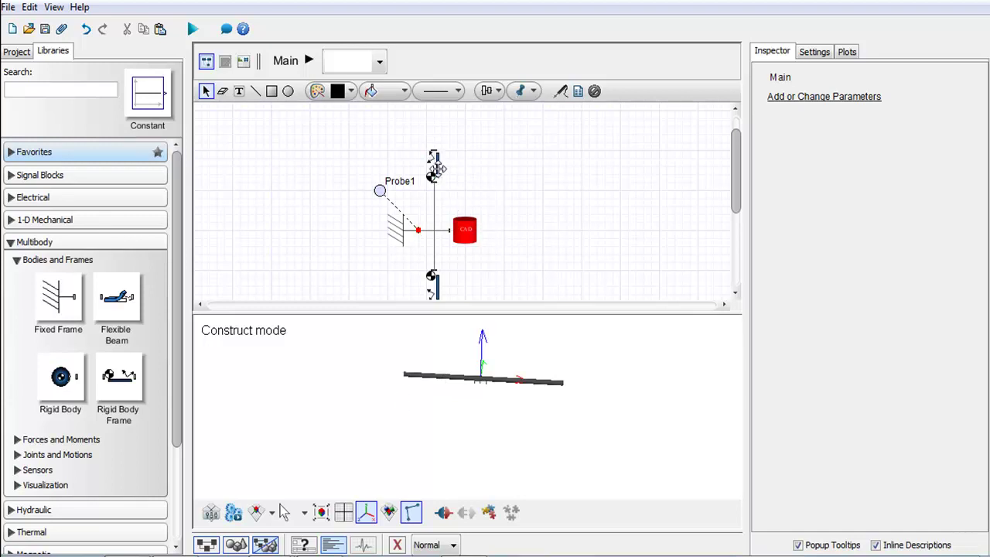
# Place two more Rigid Body Frame components side by side above the upper frame, mirrored so their inboard ends face each other.
pyautogui.click(437, 168)
pyautogui.moveTo(123, 408); pyautogui.dragTo(377, 133)
pyautogui.click(424, 133)
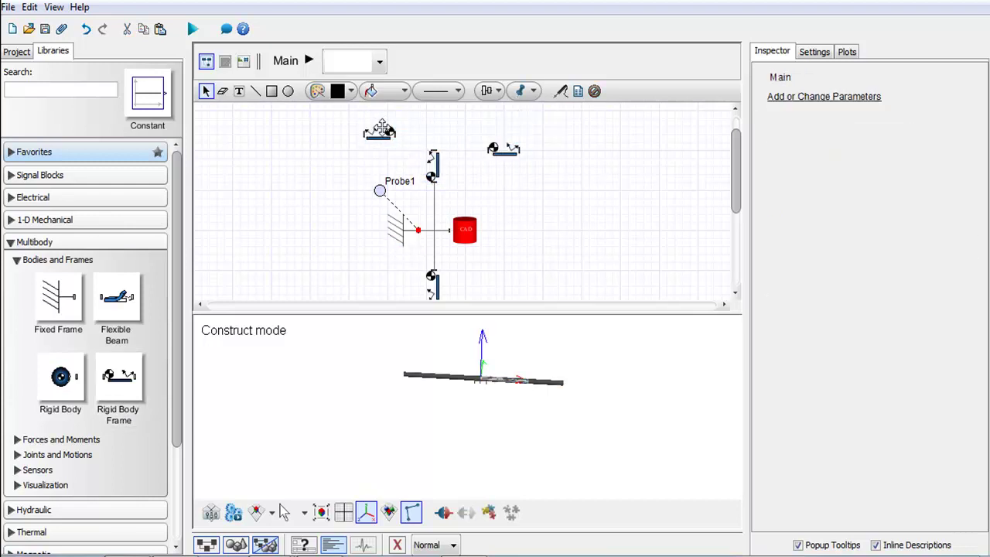
pyautogui.click(384, 123)
pyautogui.moveTo(507, 137); pyautogui.dragTo(484, 120)
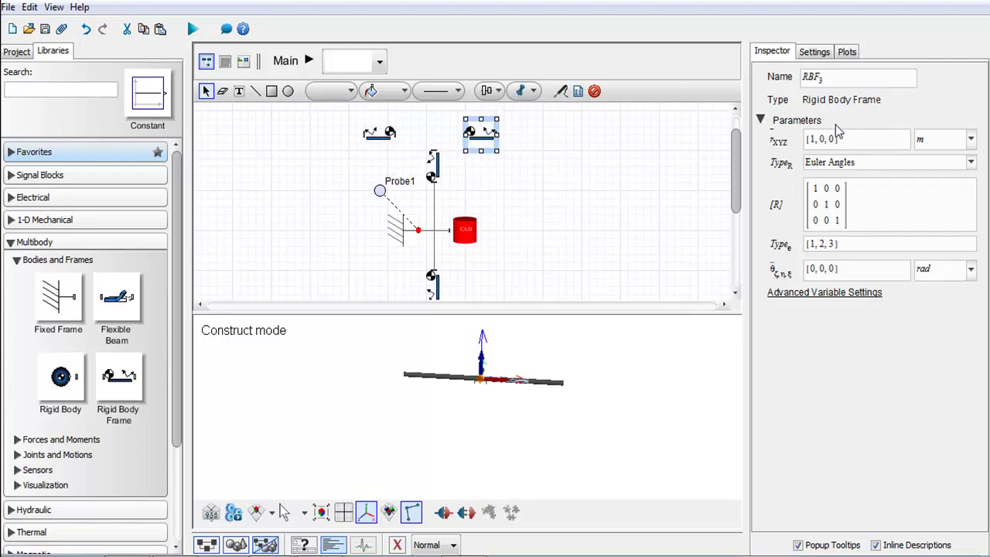
# Set the x,y,z offset of the new right-hand rigid body frame to [0, 1, 0] m.
pyautogui.doubleClick(812, 139)
pyautogui.write('0')
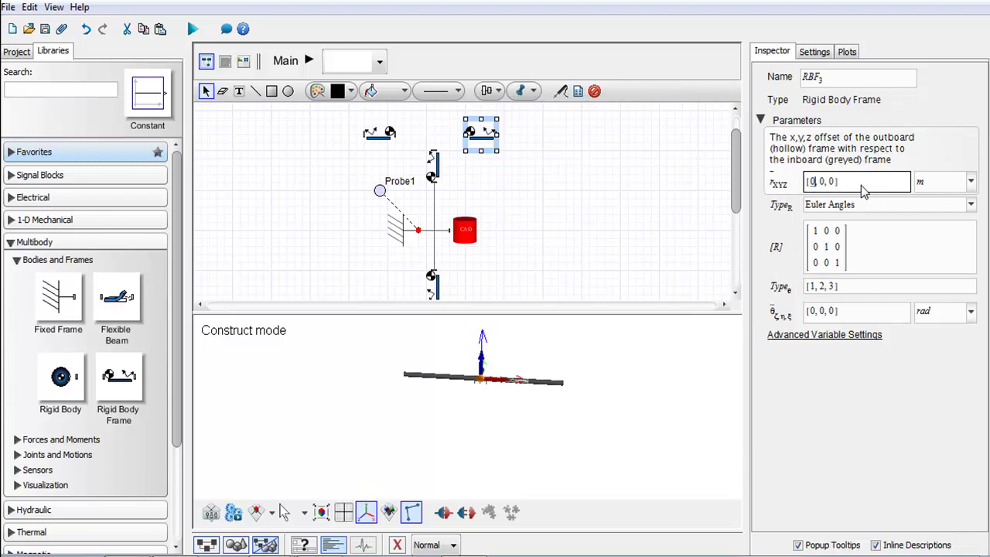
pyautogui.click(822, 189)
pyautogui.press('BackSpace')
pyautogui.press('BackSpace')
pyautogui.press('BackSpace')
# Change the left-hand rigid body frame's offset so that it extends along the y axis opposite to the right-hand frame.
pyautogui.click(380, 133)
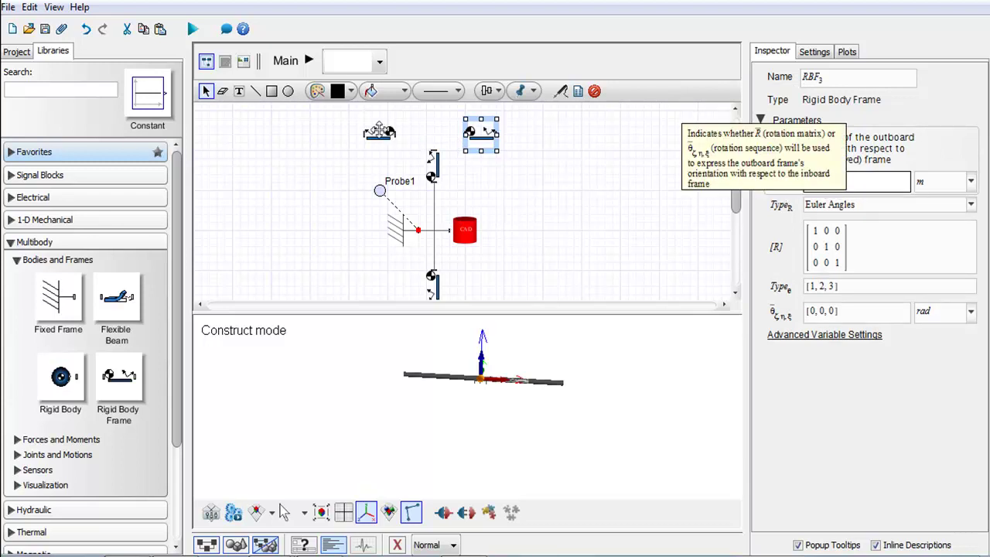
pyautogui.click(830, 182)
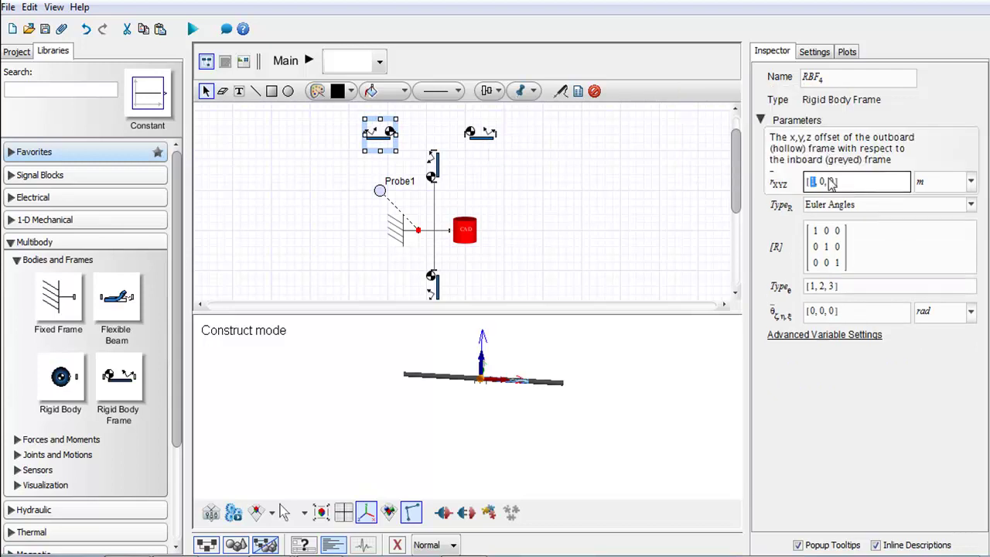
pyautogui.write('1')
pyautogui.click(488, 181)
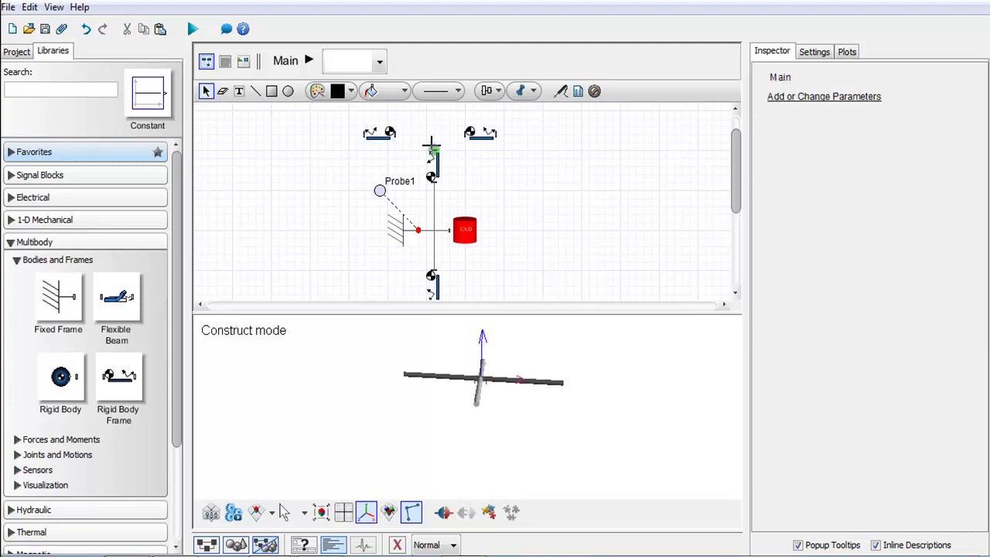
# Connect the inboard ends of both side frames to the outboard end of the upper rigid body frame.
pyautogui.moveTo(432, 147); pyautogui.dragTo(470, 133)
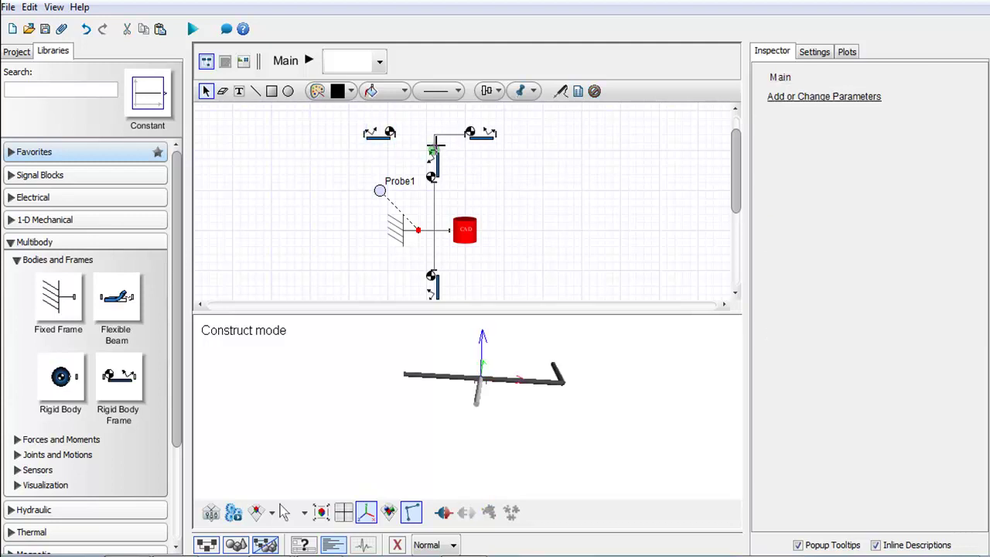
pyautogui.moveTo(401, 135); pyautogui.dragTo(396, 134)
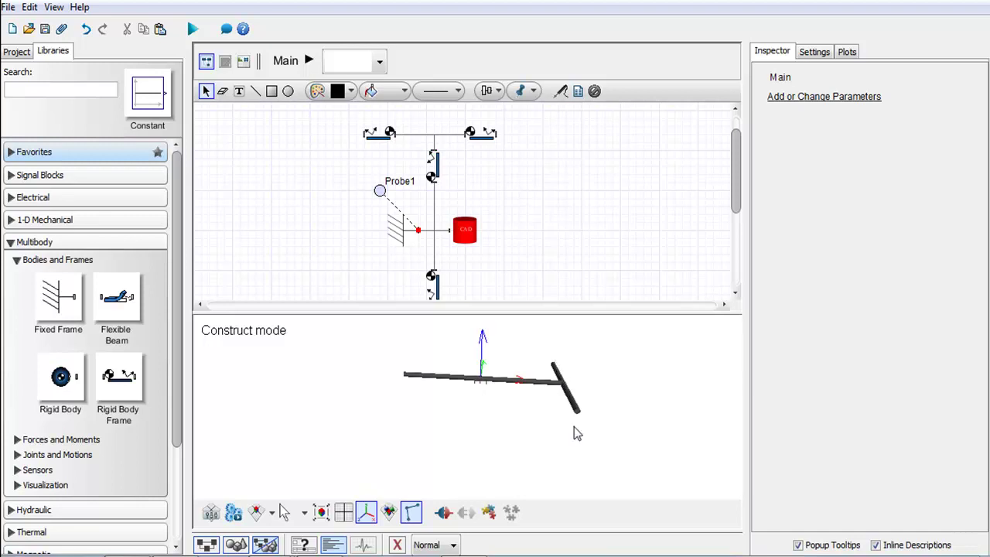
# Duplicate the pair of side frames and place the copies below the lower rigid body frame.
pyautogui.click(481, 138)
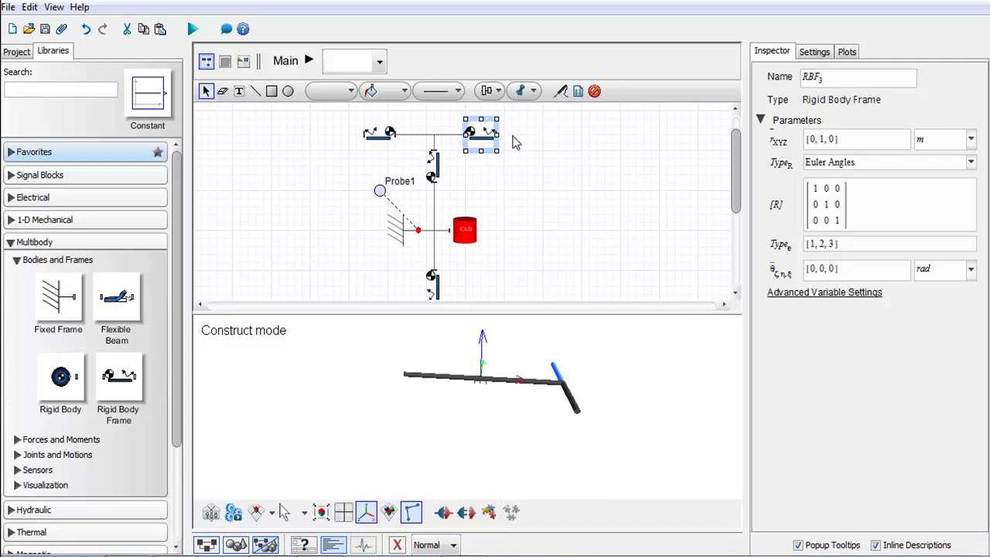
pyautogui.click(517, 143)
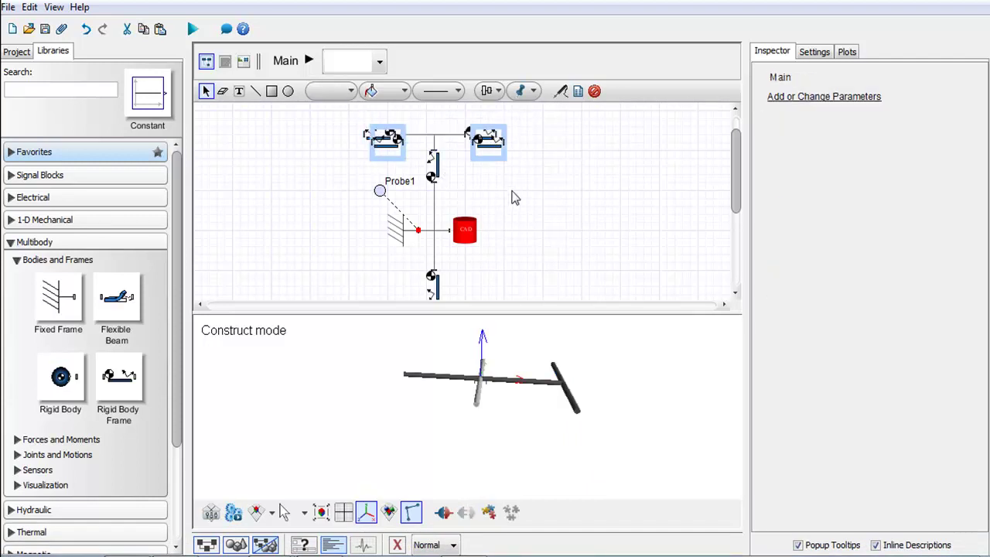
pyautogui.scroll(-2, 513, 196)
pyautogui.scroll(1, 514, 193)
pyautogui.scroll(3, 515, 191)
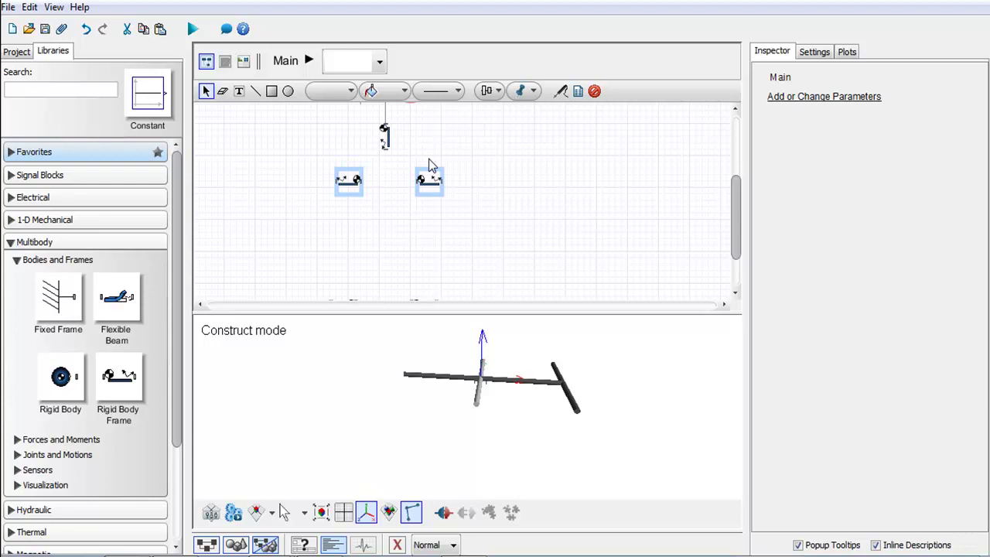
pyautogui.click(431, 160)
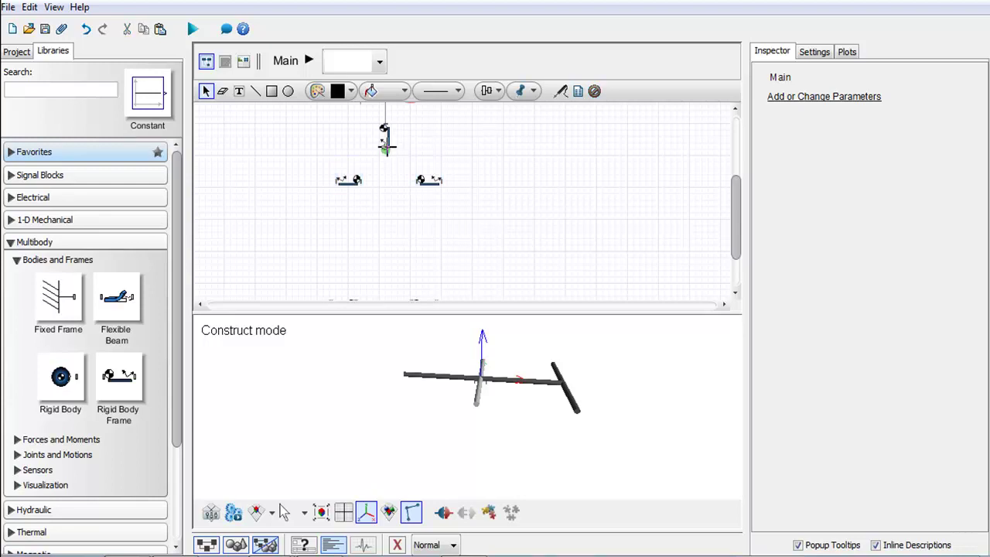
# Connect the inboard ends of the two copied side frames to the outboard end of the lower rigid body frame.
pyautogui.moveTo(387, 142); pyautogui.dragTo(418, 181)
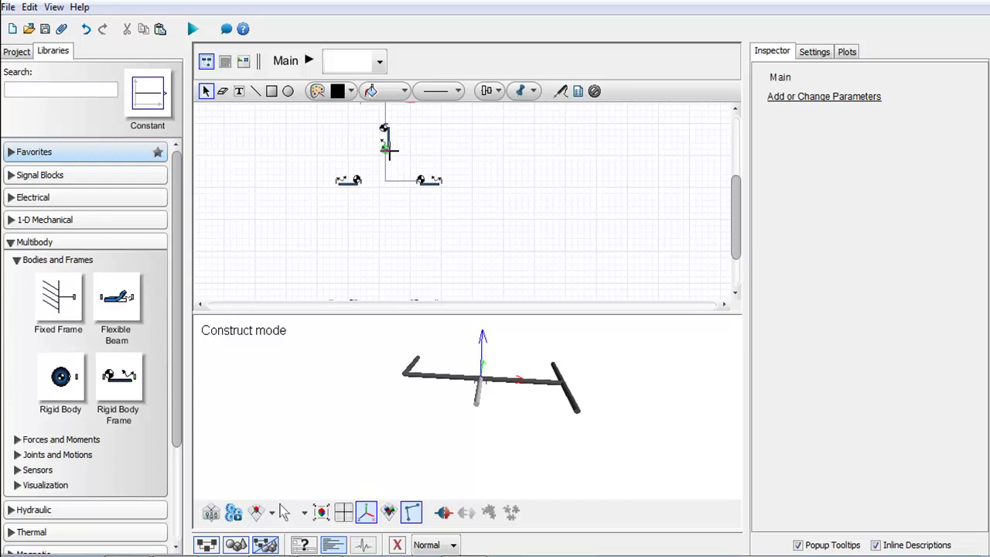
pyautogui.moveTo(389, 150); pyautogui.dragTo(368, 179)
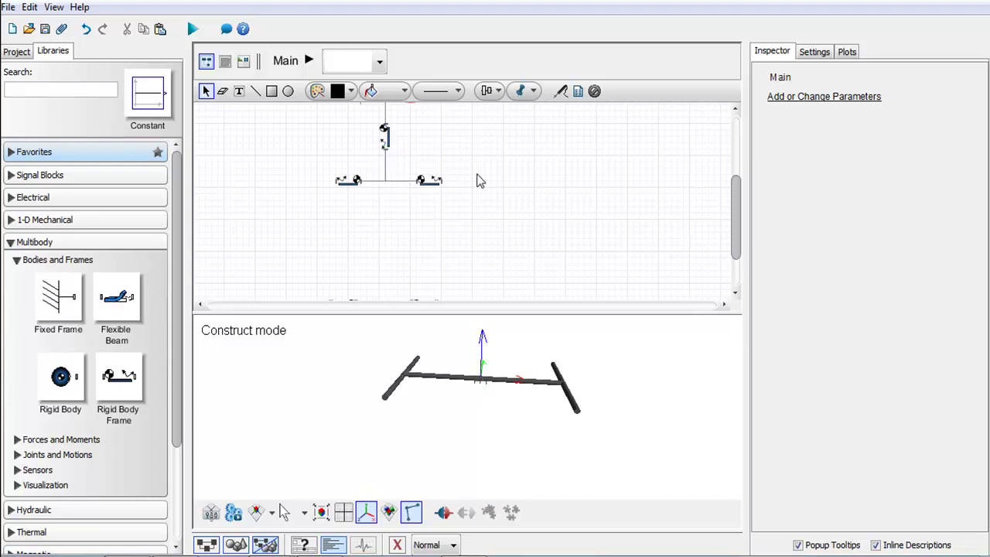
pyautogui.scroll(3, 484, 187)
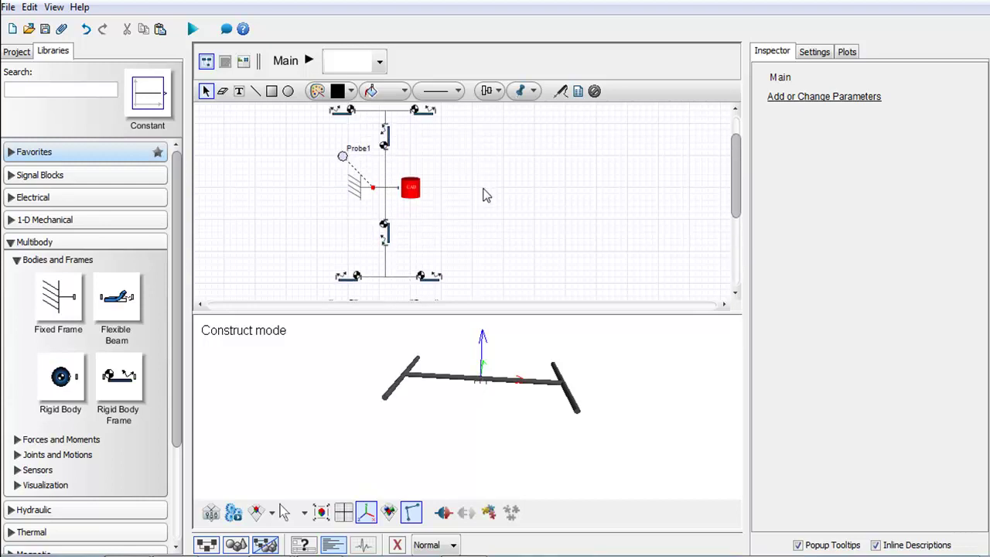
# Show the attached CAD shapes in the 3-D view and add a CAD Geometry component beside the upper-left side frame with tire.stl as its image attachment.
pyautogui.keyDown('ctrl'); pyautogui.scroll(-2, 482, 196); pyautogui.keyUp('ctrl')
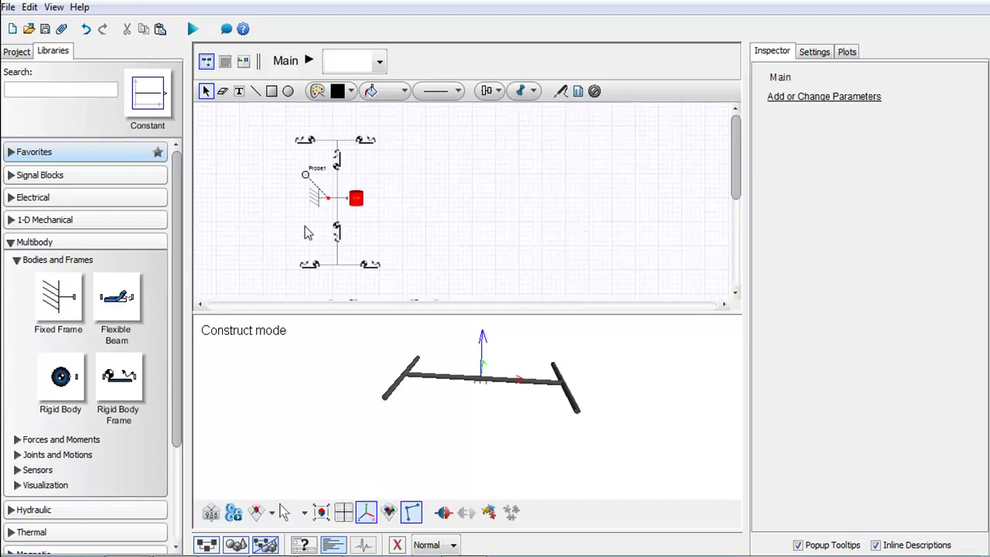
pyautogui.click(389, 512)
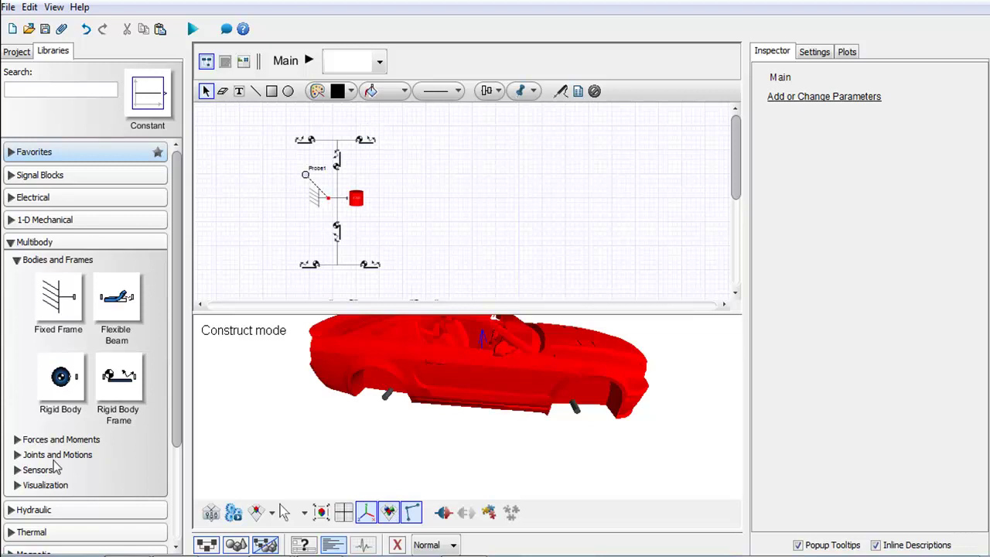
pyautogui.click(17, 485)
pyautogui.scroll(-3, 99, 474)
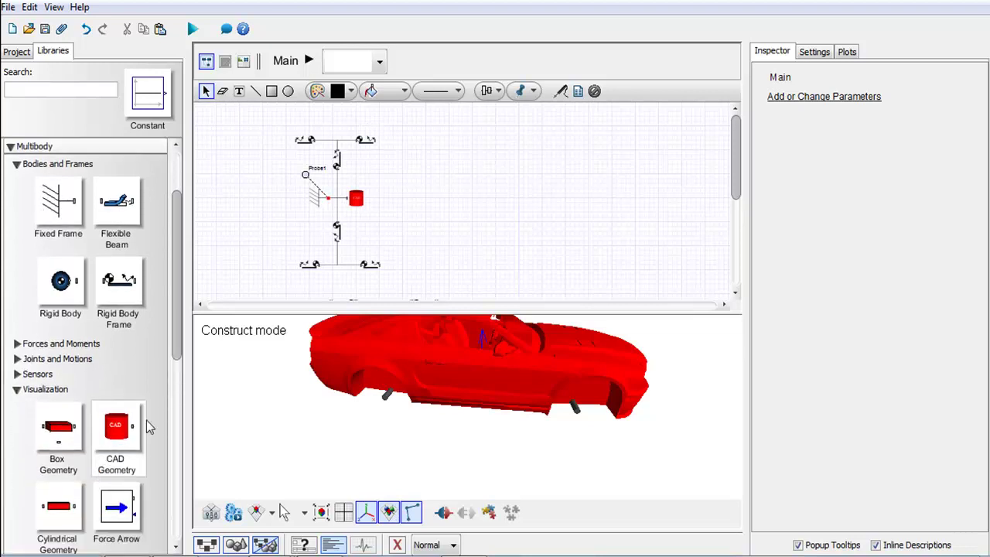
pyautogui.moveTo(126, 434); pyautogui.dragTo(261, 140)
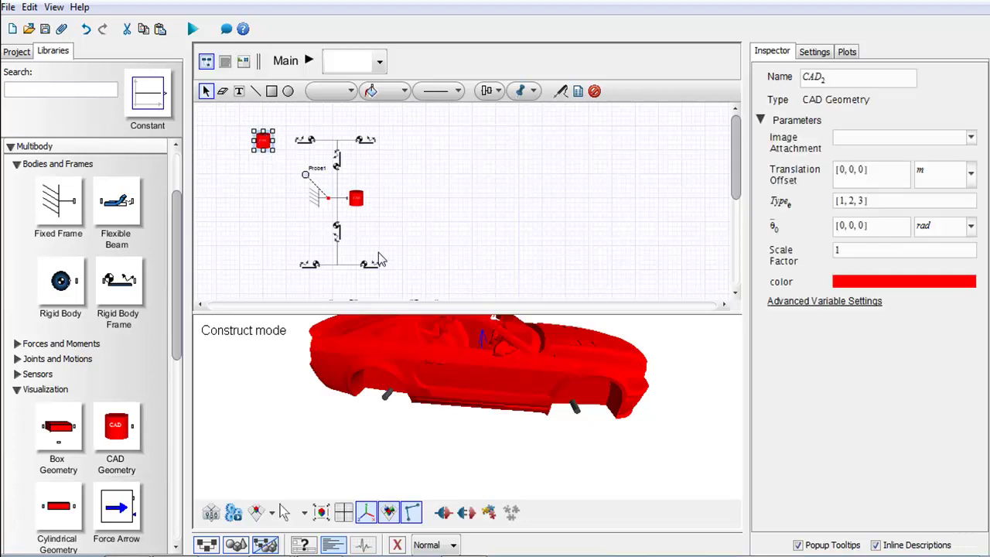
pyautogui.click(871, 139)
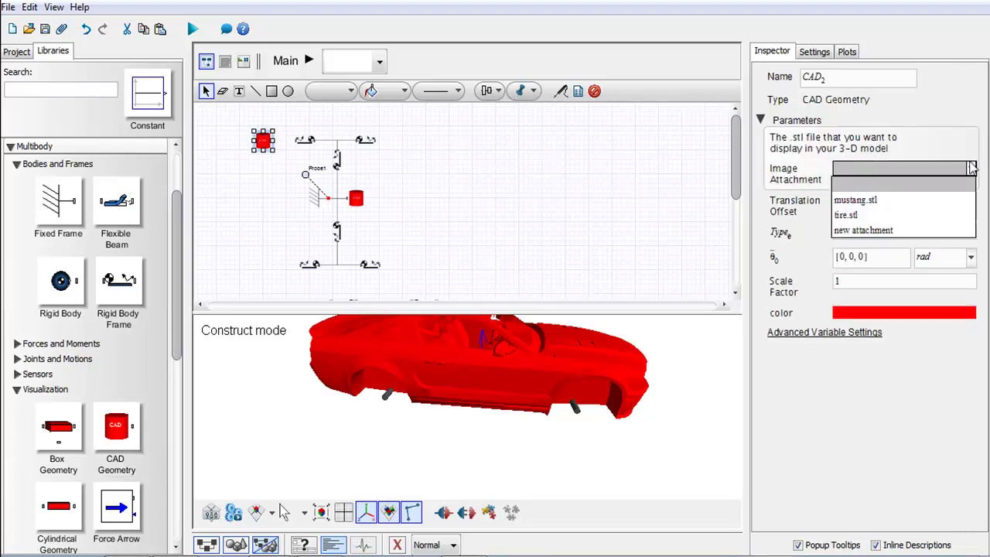
pyautogui.click(893, 215)
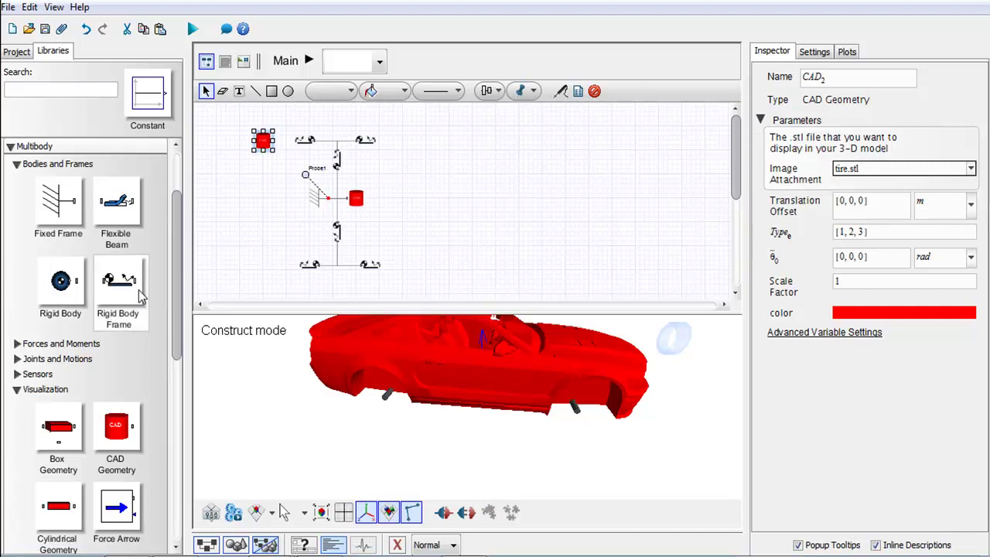
# Connect the tire geometry to the outboard end of the upper-left rigid body frame.
pyautogui.click(245, 229)
pyautogui.click(275, 140)
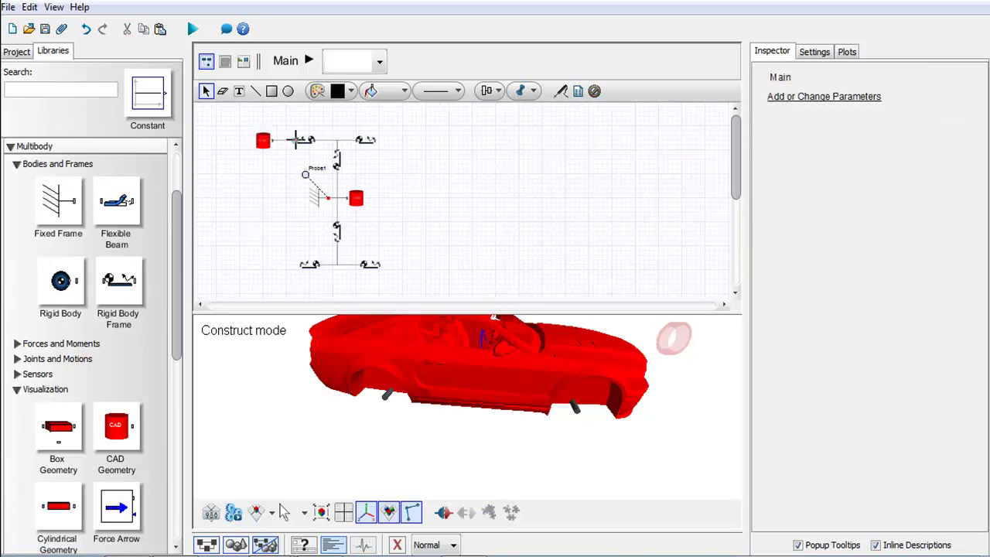
pyautogui.click(300, 139)
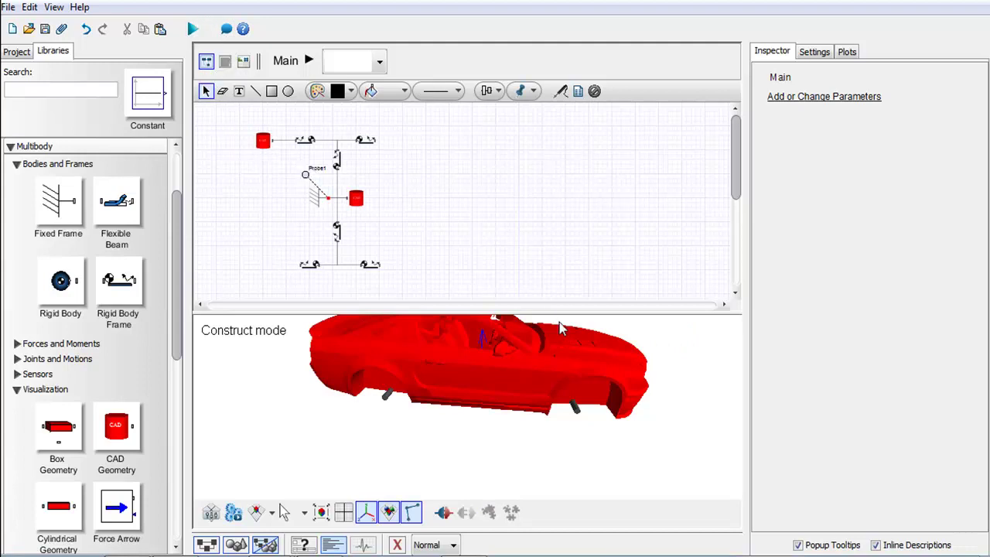
# Set the tire geometry's rotational offset to [0, 0, 90] deg, checking its orientation against the car from above.
pyautogui.scroll(5, 557, 368)
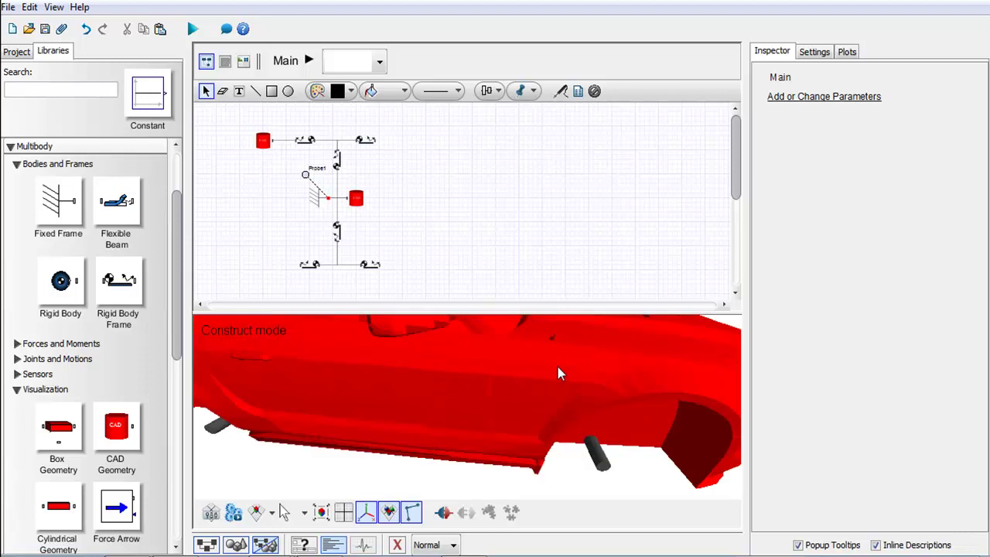
pyautogui.click(256, 512)
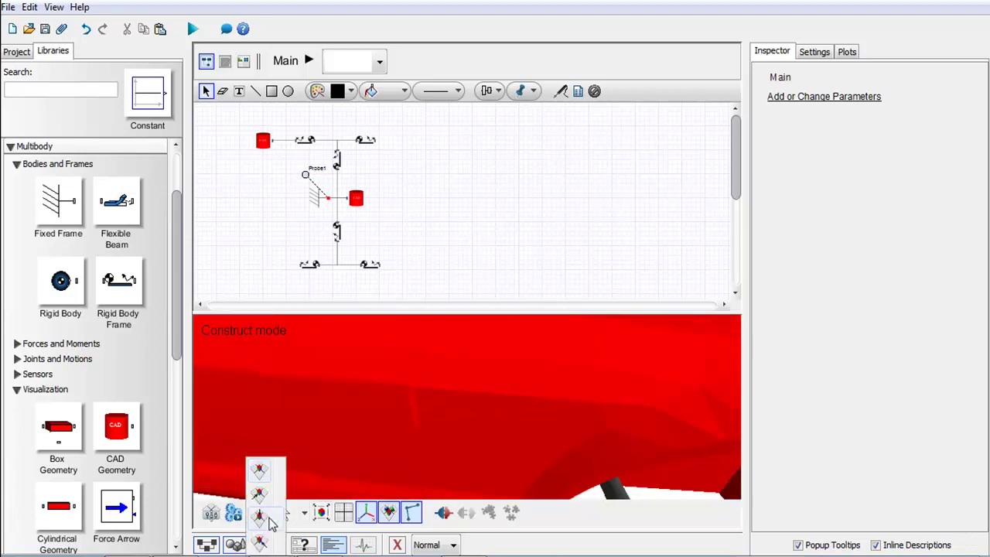
pyautogui.click(260, 490)
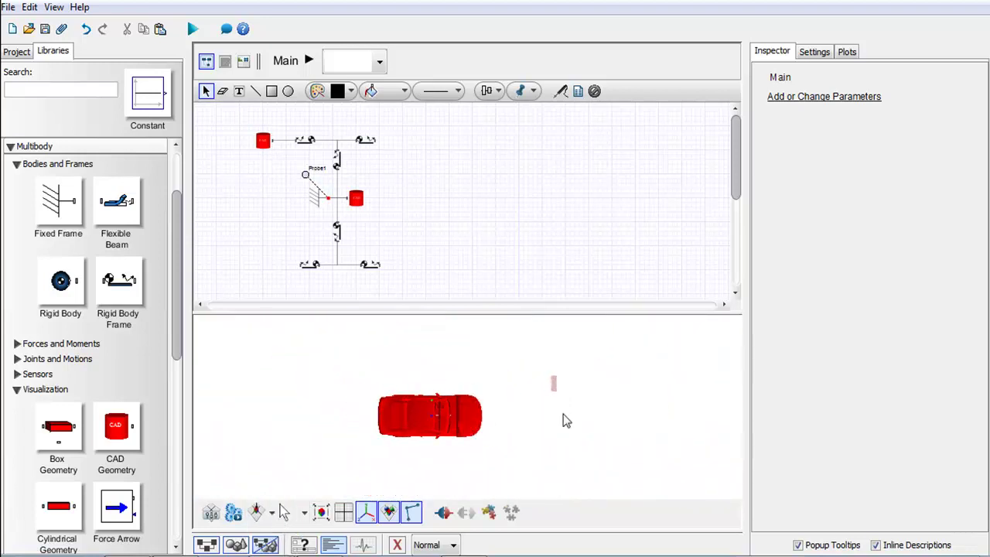
pyautogui.scroll(1, 606, 419)
pyautogui.scroll(1, 603, 418)
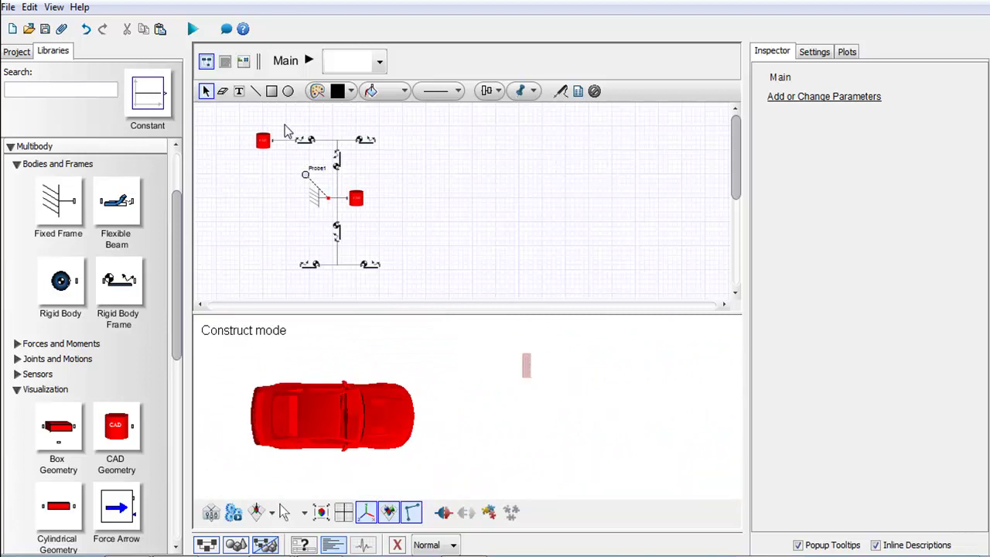
pyautogui.click(356, 195)
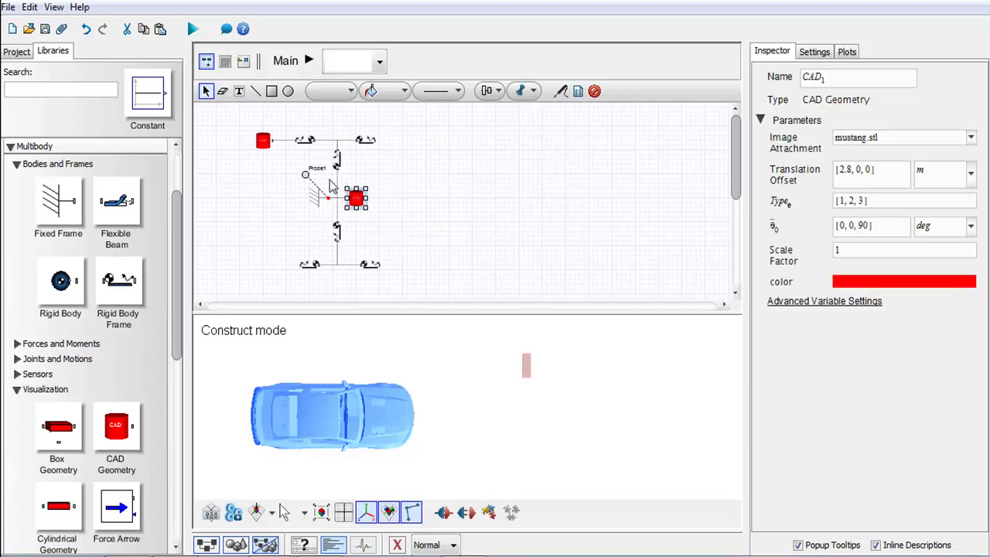
pyautogui.click(263, 138)
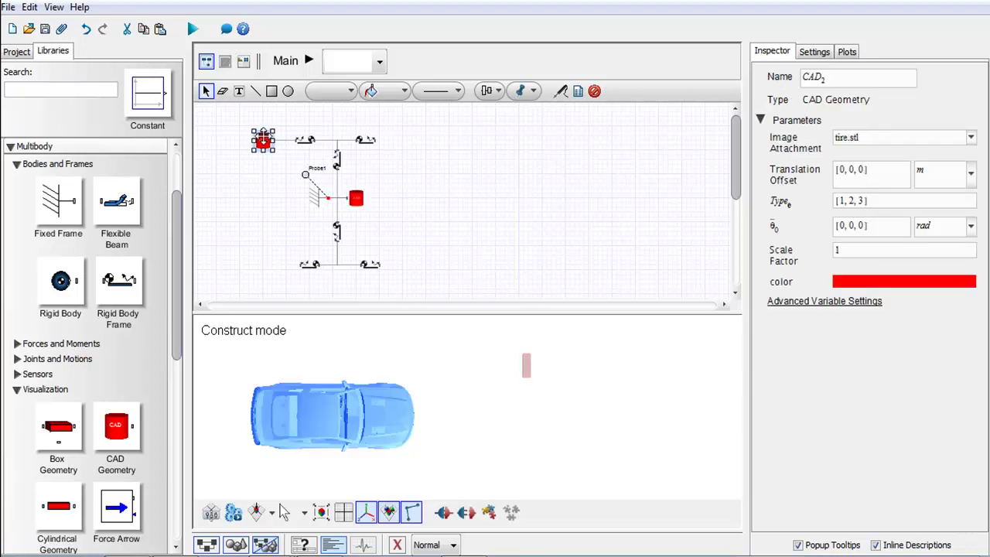
pyautogui.click(860, 227)
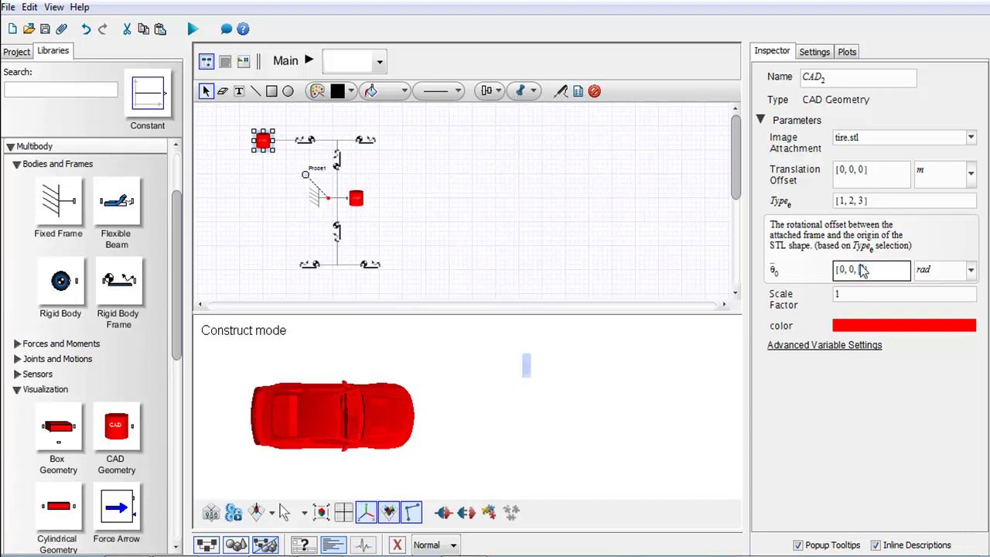
pyautogui.write('90')
pyautogui.click(943, 269)
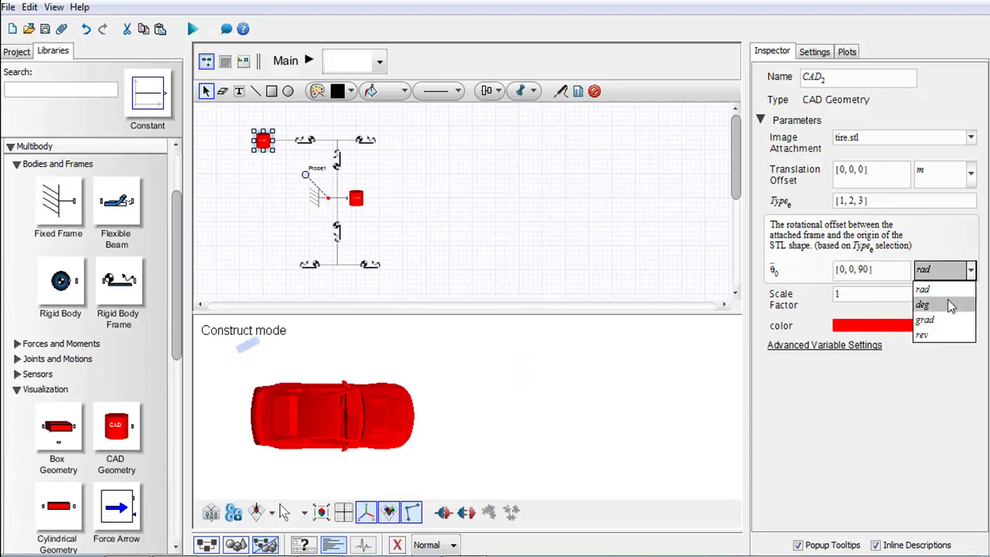
pyautogui.click(947, 299)
pyautogui.click(520, 299)
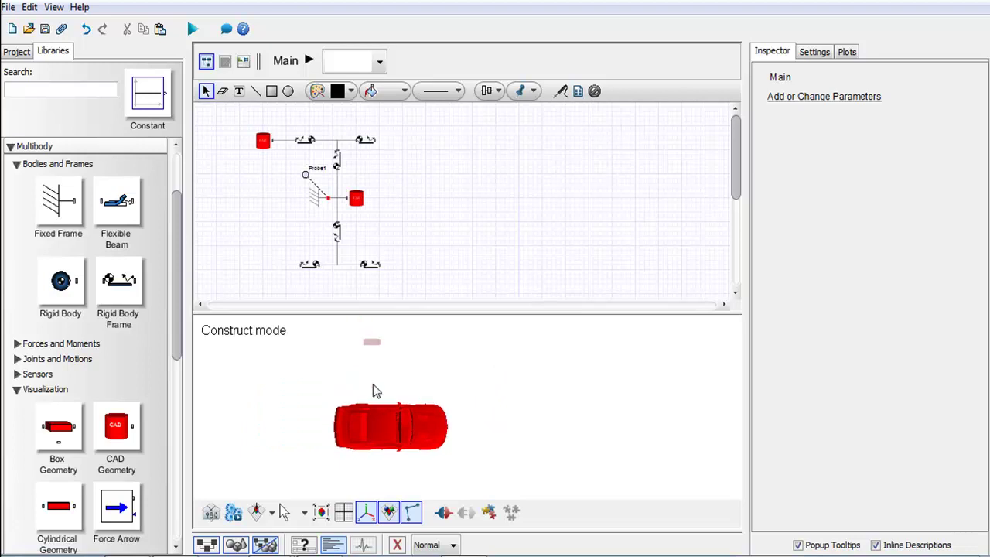
# Display the grid in the 3-D view and set the tire geometry's translation offset to [2.8, -5.4, 0] m.
pyautogui.click(343, 512)
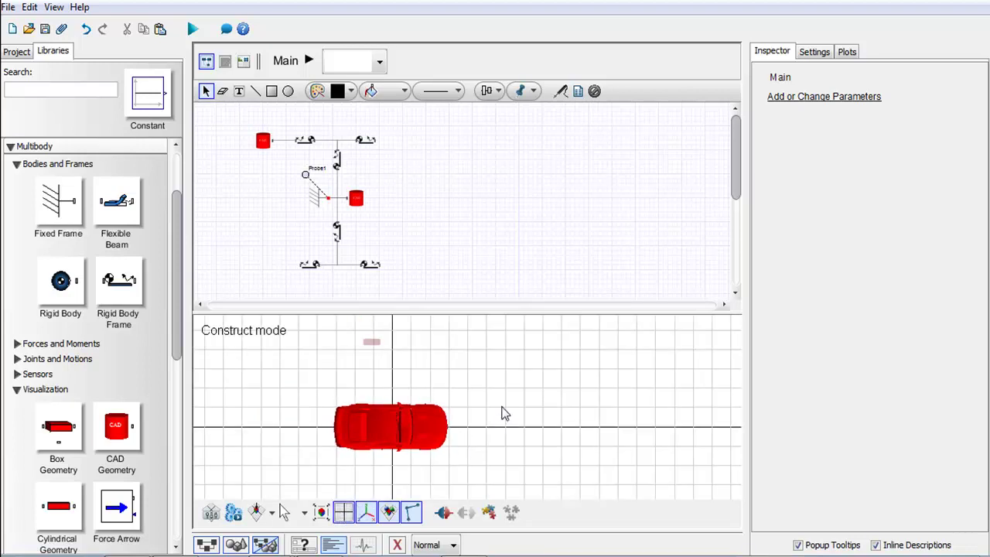
pyautogui.scroll(1, 458, 436)
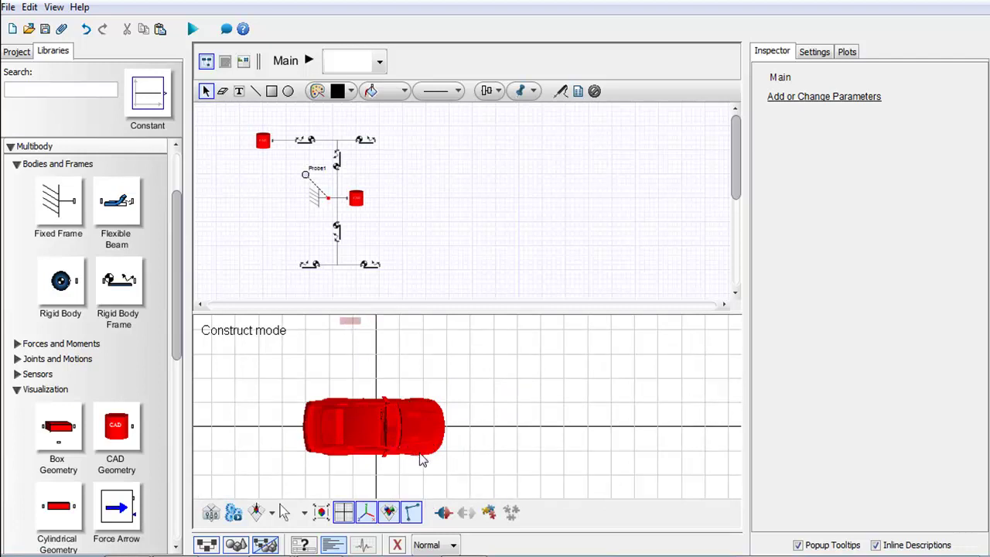
pyautogui.click(264, 141)
pyautogui.click(854, 171)
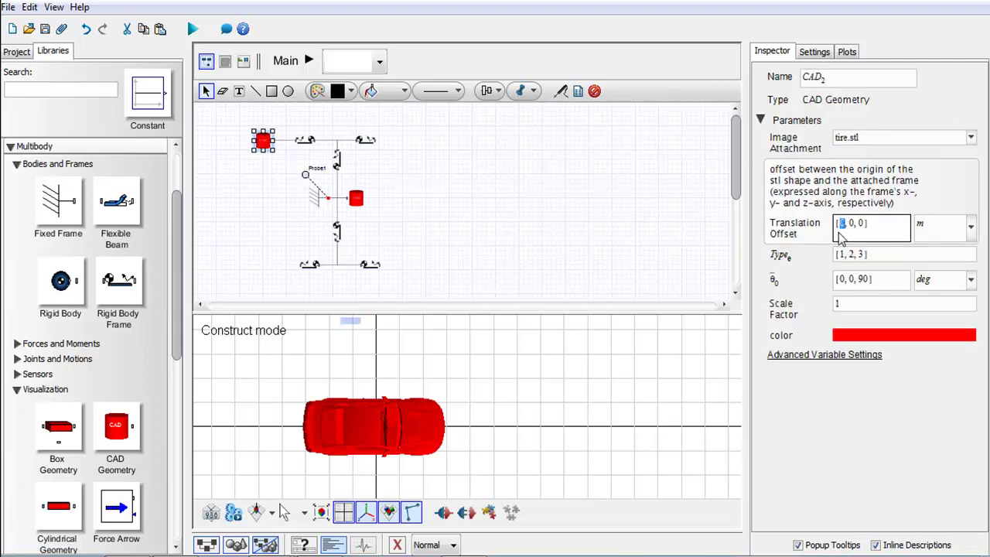
pyautogui.write('.8')
pyautogui.write('-5.4')
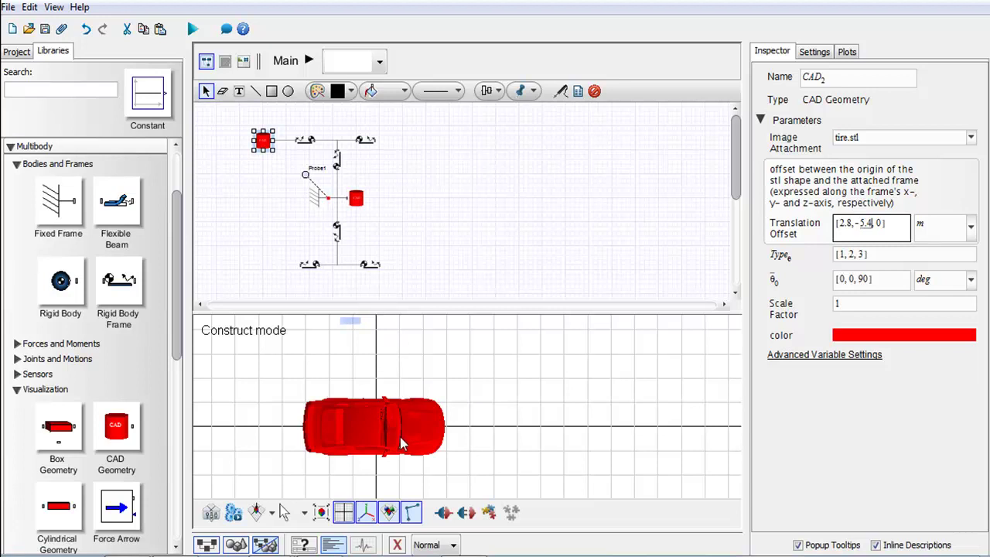
pyautogui.click(414, 185)
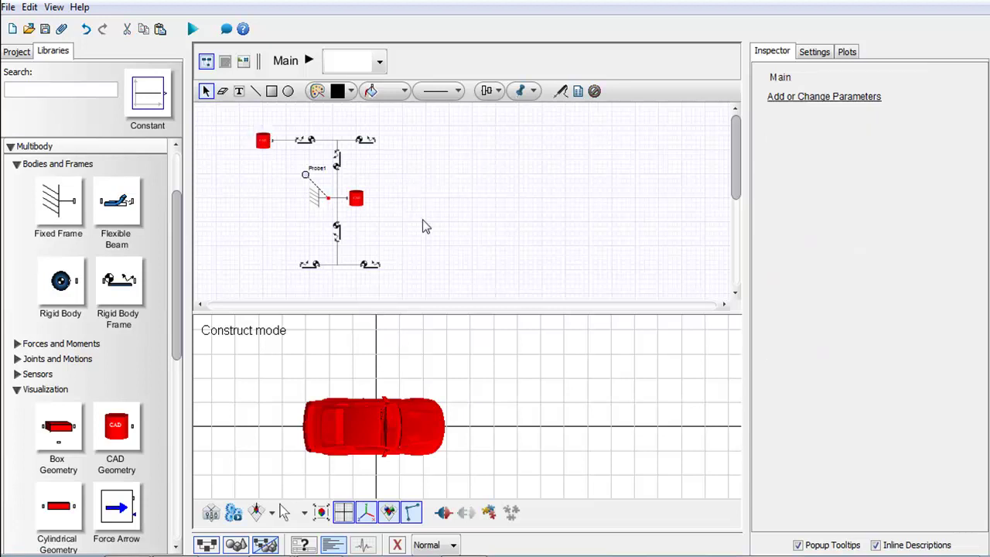
# Run the simulation and inspect the tire's placement on the car in the 3-D playback.
pyautogui.click(192, 29)
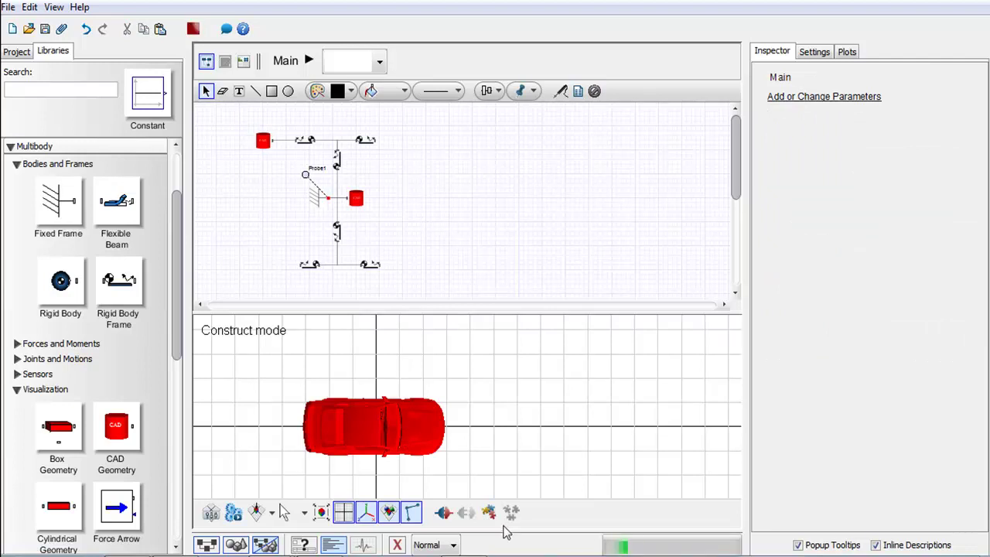
pyautogui.moveTo(544, 479); pyautogui.dragTo(595, 427)
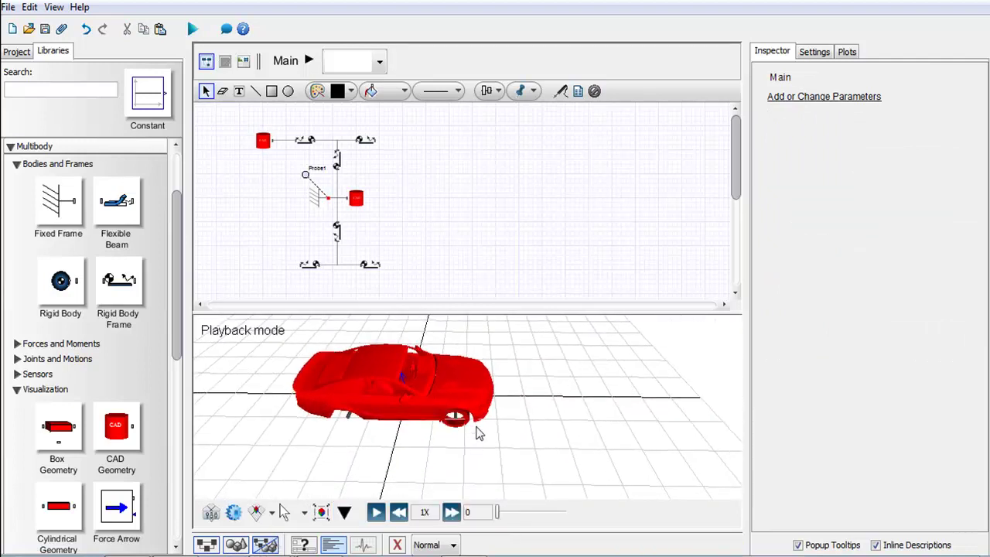
pyautogui.moveTo(475, 430); pyautogui.dragTo(332, 386)
# Change the tire geometry's color to black.
pyautogui.click(262, 141)
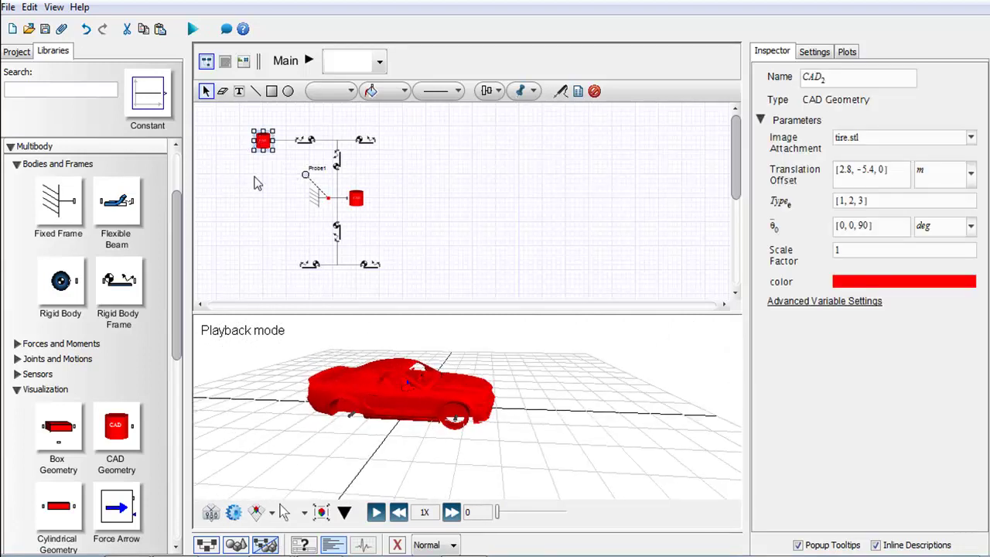
pyautogui.click(875, 282)
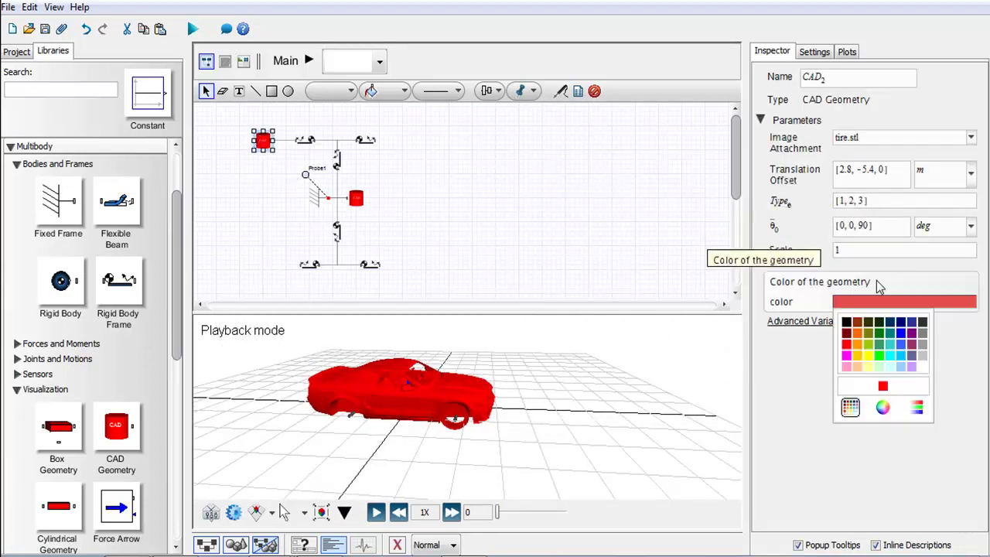
pyautogui.click(849, 323)
pyautogui.click(486, 229)
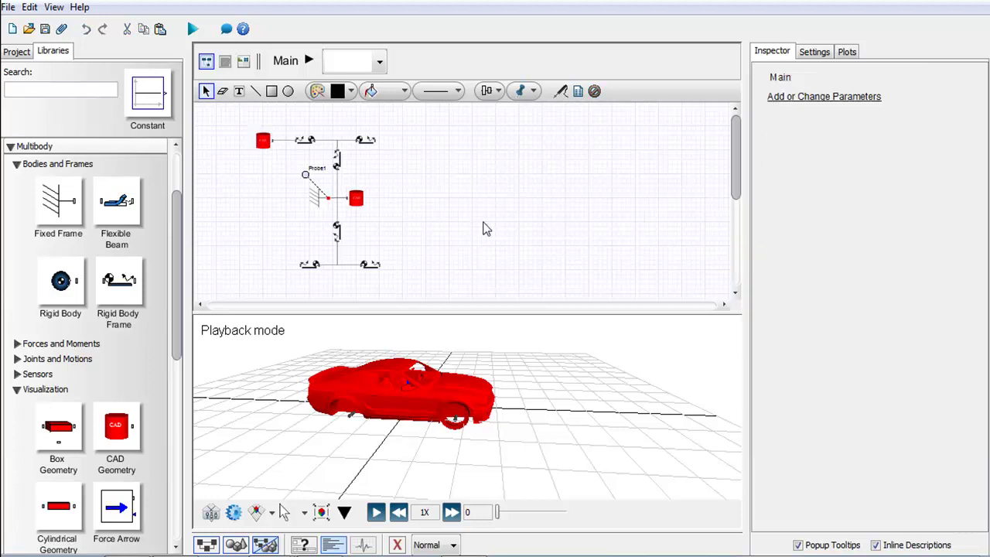
# Duplicate the black tire geometry, place the copy beside the upper-right side frame and connect it to that frame's outboard end.
pyautogui.click(263, 140)
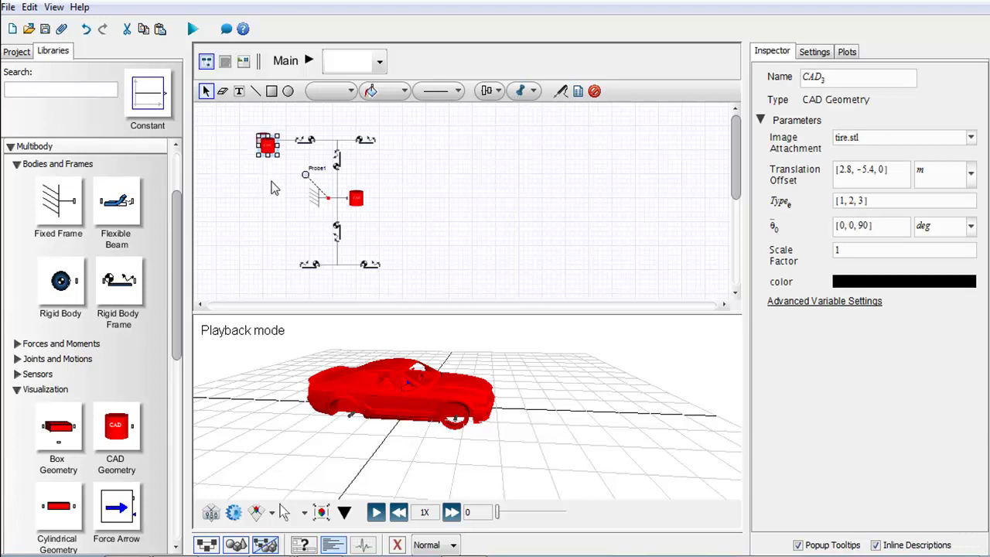
pyautogui.moveTo(267, 144); pyautogui.dragTo(406, 143)
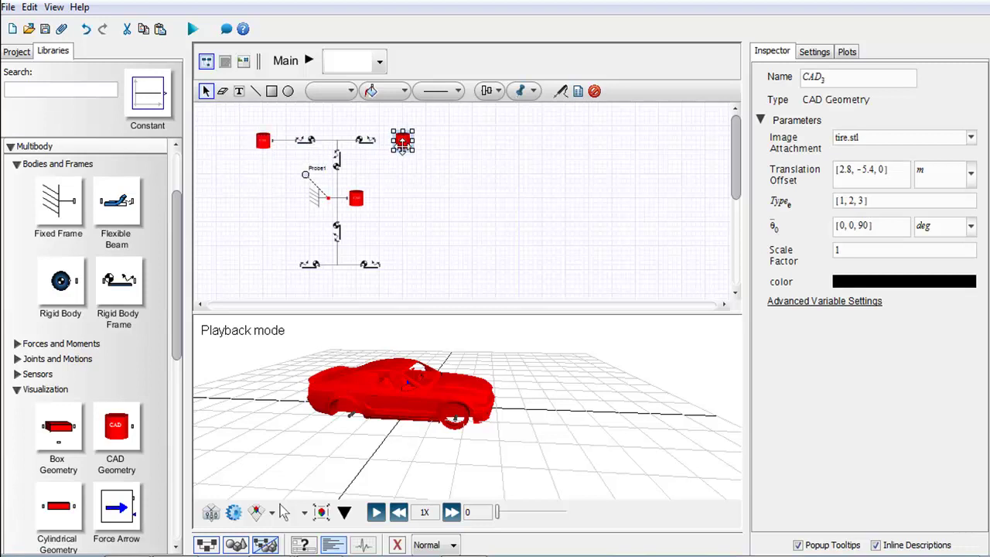
pyautogui.click(410, 186)
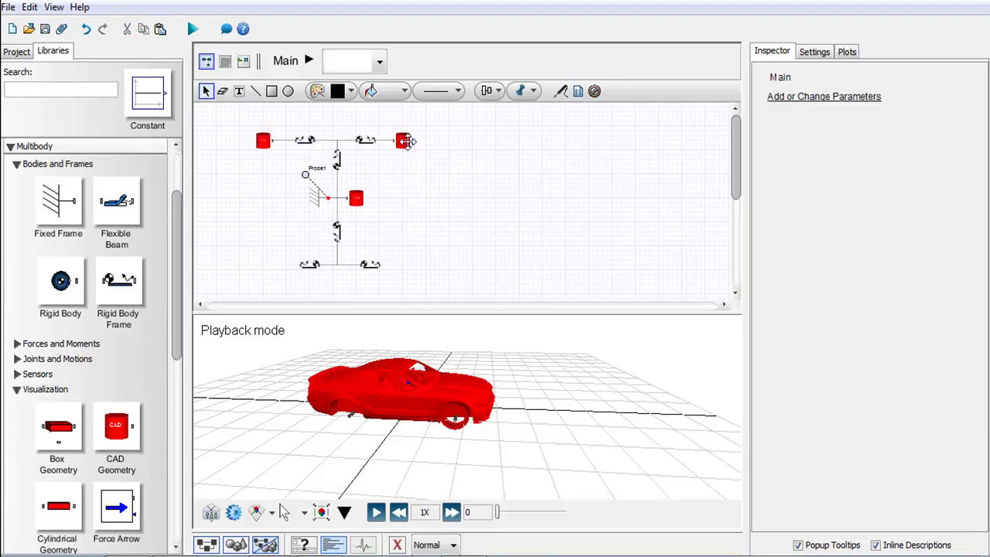
# Copy the tire geometry beside the lower-right and lower-left side frames and connect each copy to its frame's outboard end.
pyautogui.click(408, 142)
pyautogui.keyDown('ctrl'); pyautogui.moveTo(408, 141); pyautogui.dragTo(407, 265); pyautogui.keyUp('ctrl')
pyautogui.click(382, 289)
pyautogui.click(263, 140)
pyautogui.keyDown('ctrl'); pyautogui.moveTo(268, 145); pyautogui.dragTo(280, 265); pyautogui.keyUp('ctrl')
pyautogui.click(302, 278)
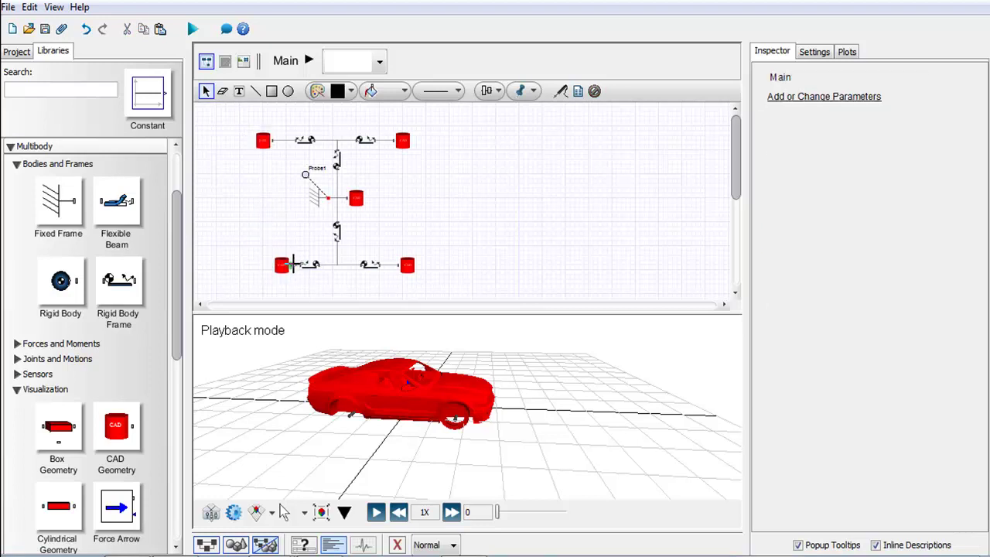
# Run the simulation again and examine the car with all its tires from the side in the 3-D playback.
pyautogui.click(193, 29)
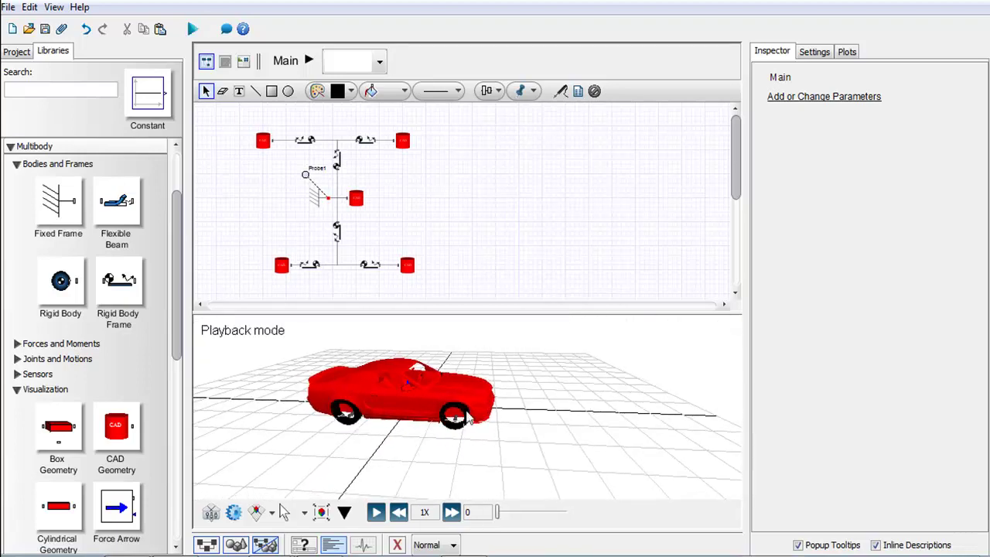
pyautogui.moveTo(468, 414); pyautogui.dragTo(426, 454)
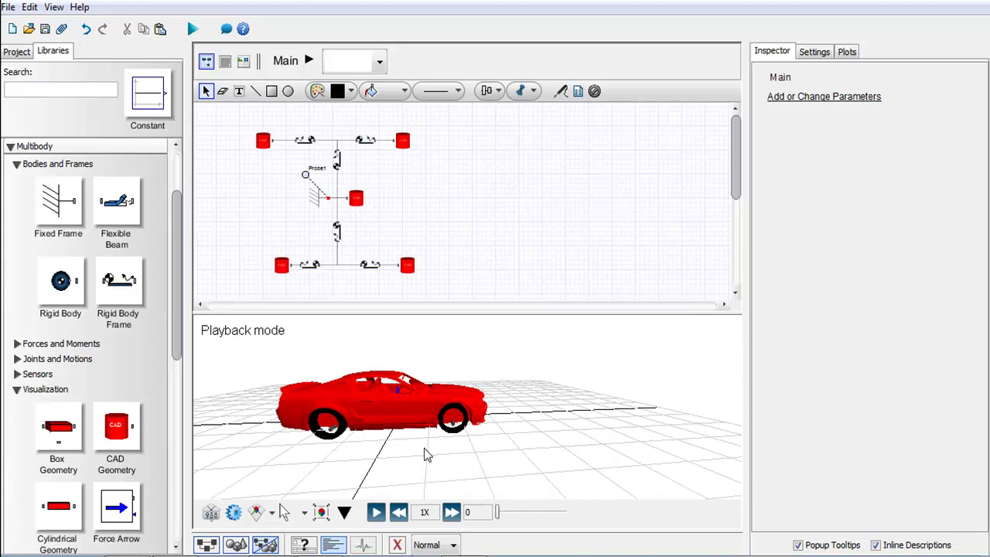